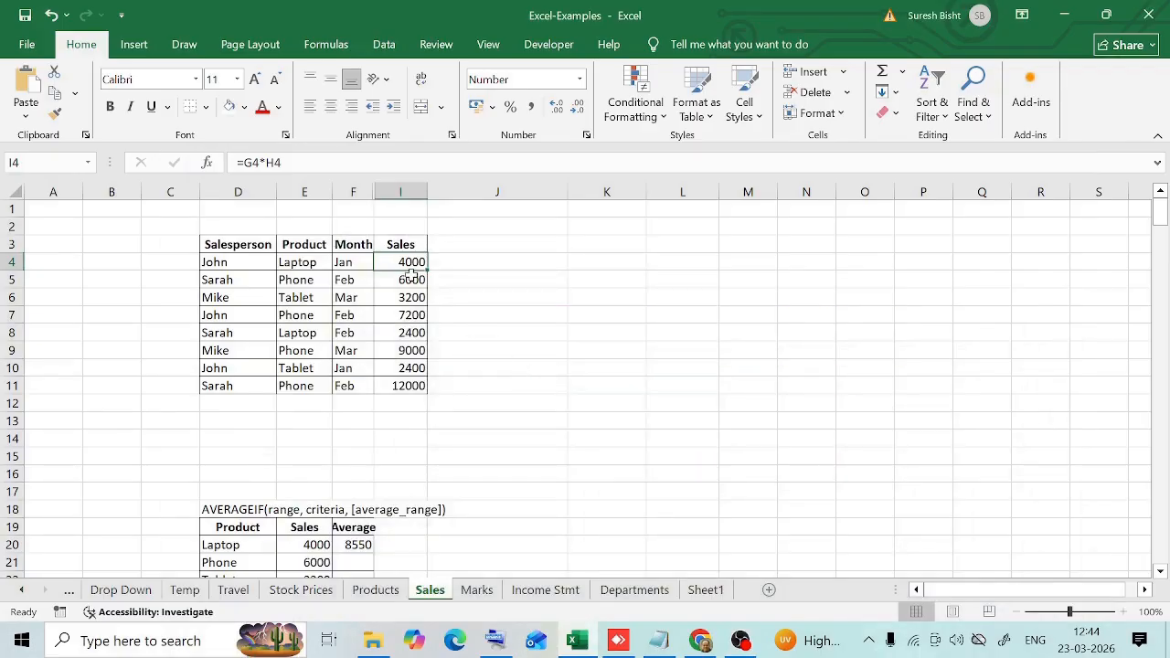
Review the Sales values, the Laptop entries in the Product column and the Month column of the sales table.
{"action": "left_click_drag", "start_coordinate": [407, 263], "coordinate": [418, 388]}
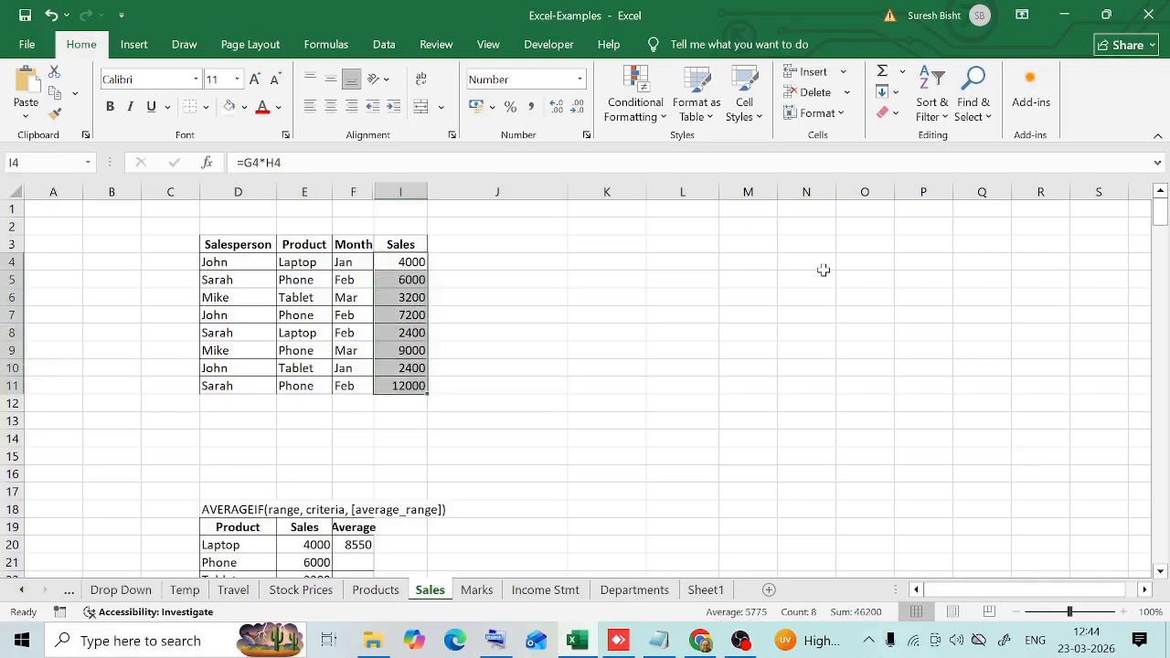
{"action": "left_click", "coordinate": [295, 285]}
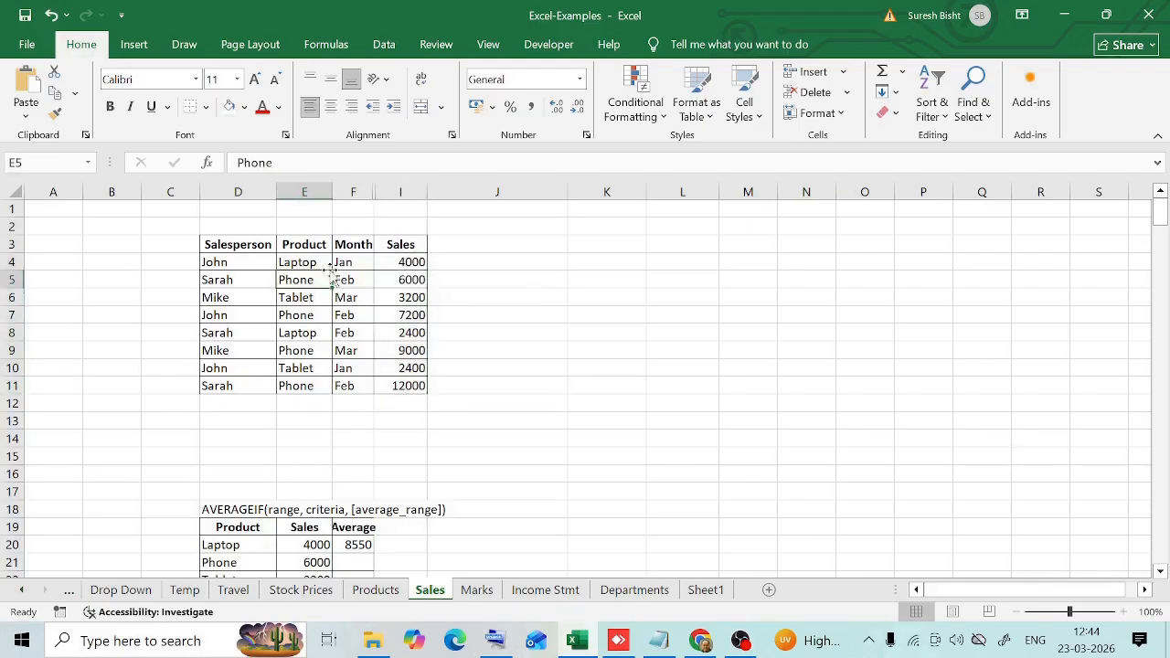
{"action": "left_click", "coordinate": [309, 266]}
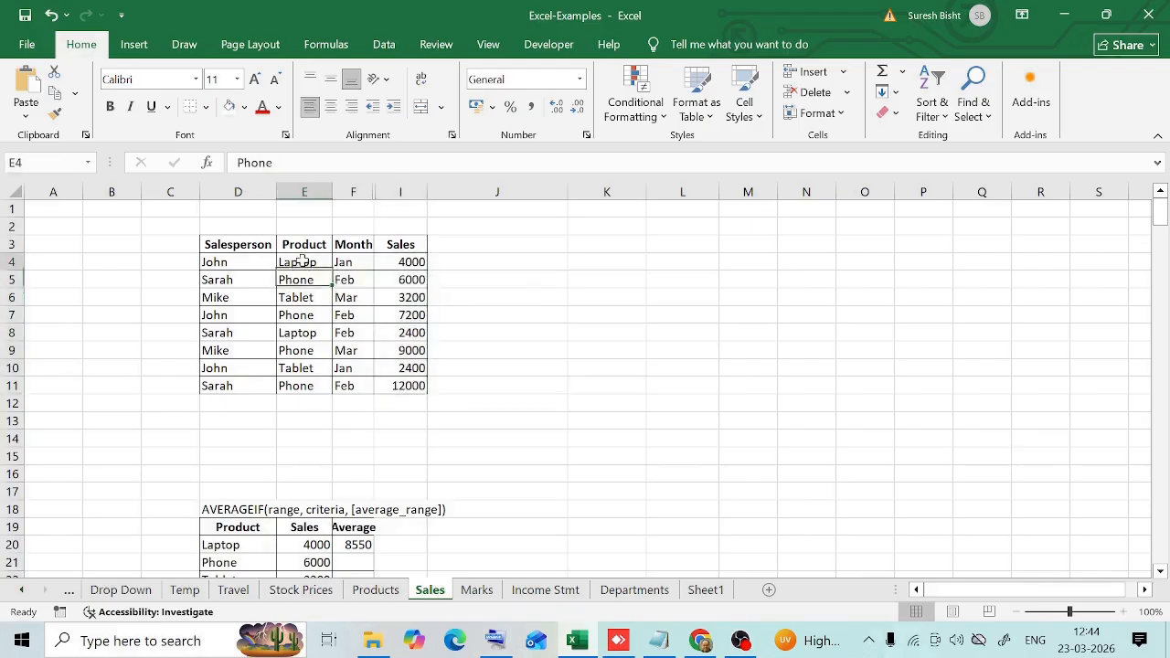
{"action": "left_click", "coordinate": [296, 334]}
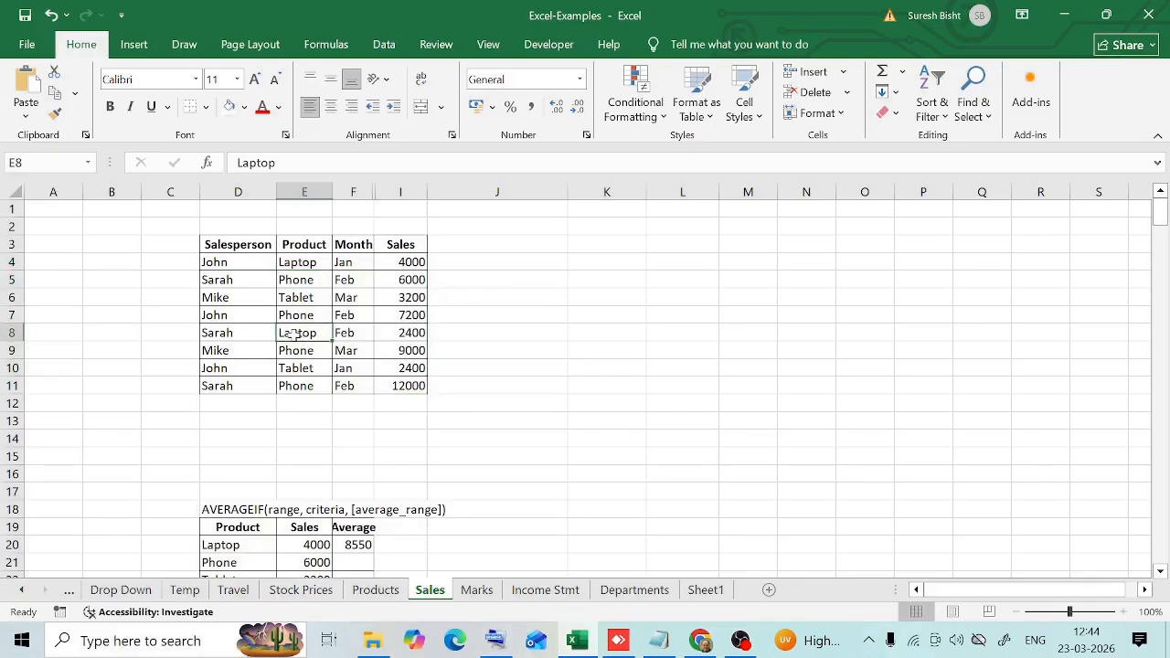
{"action": "left_click", "coordinate": [349, 263]}
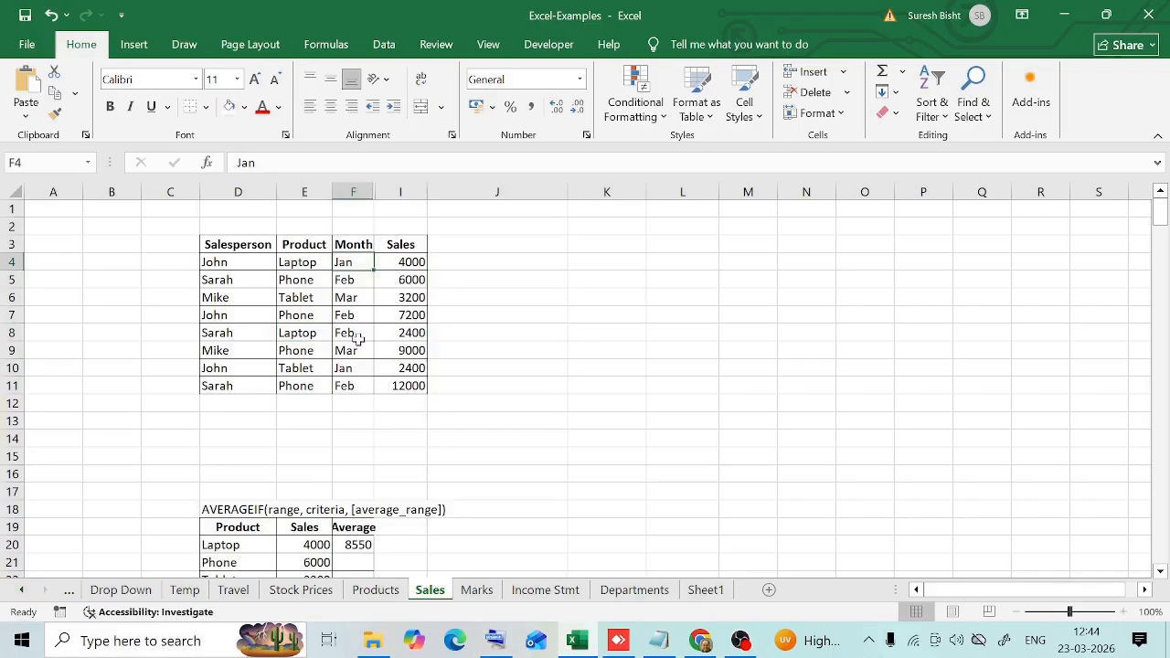
Start a SUMIFS formula in cell I2, above the Sales header.
{"action": "left_click", "coordinate": [400, 227]}
{"action": "type", "text": "=sum"}
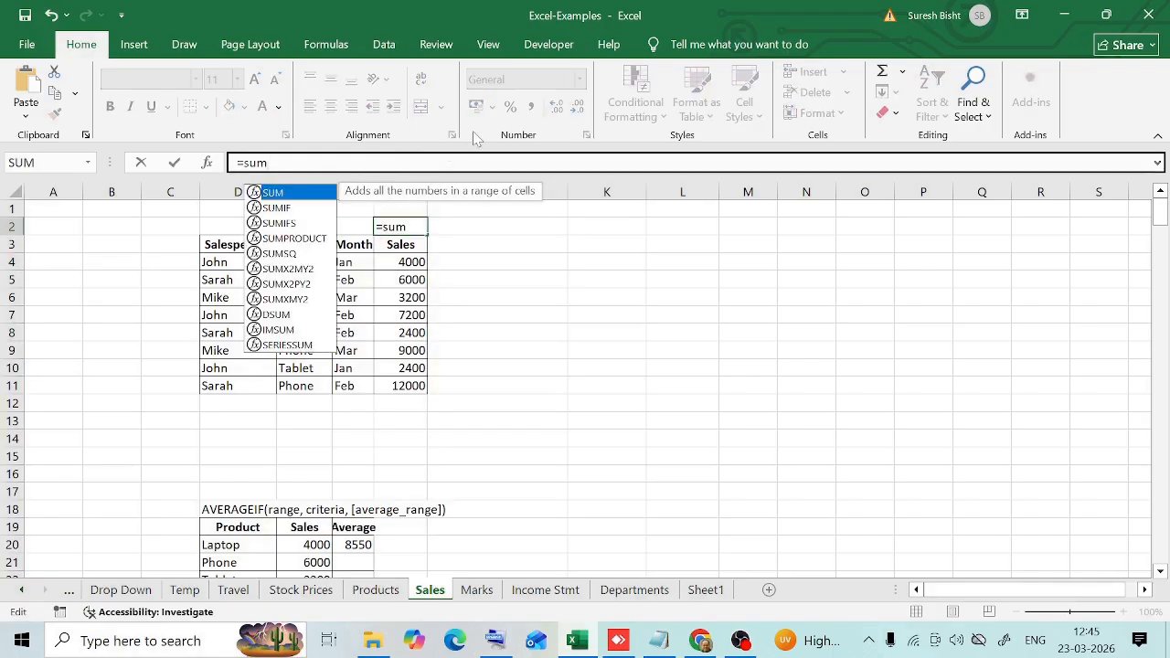
{"action": "left_click", "coordinate": [295, 224]}
{"action": "double_click", "coordinate": [295, 224]}
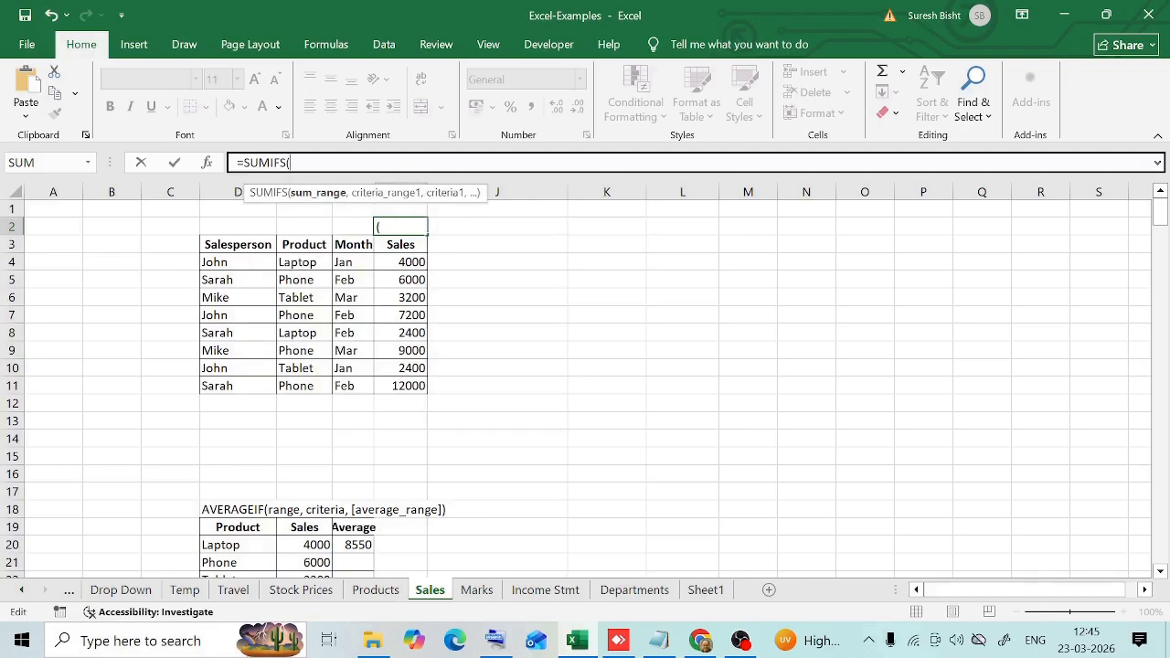
{"action": "left_click_drag", "start_coordinate": [402, 262], "coordinate": [405, 391]}
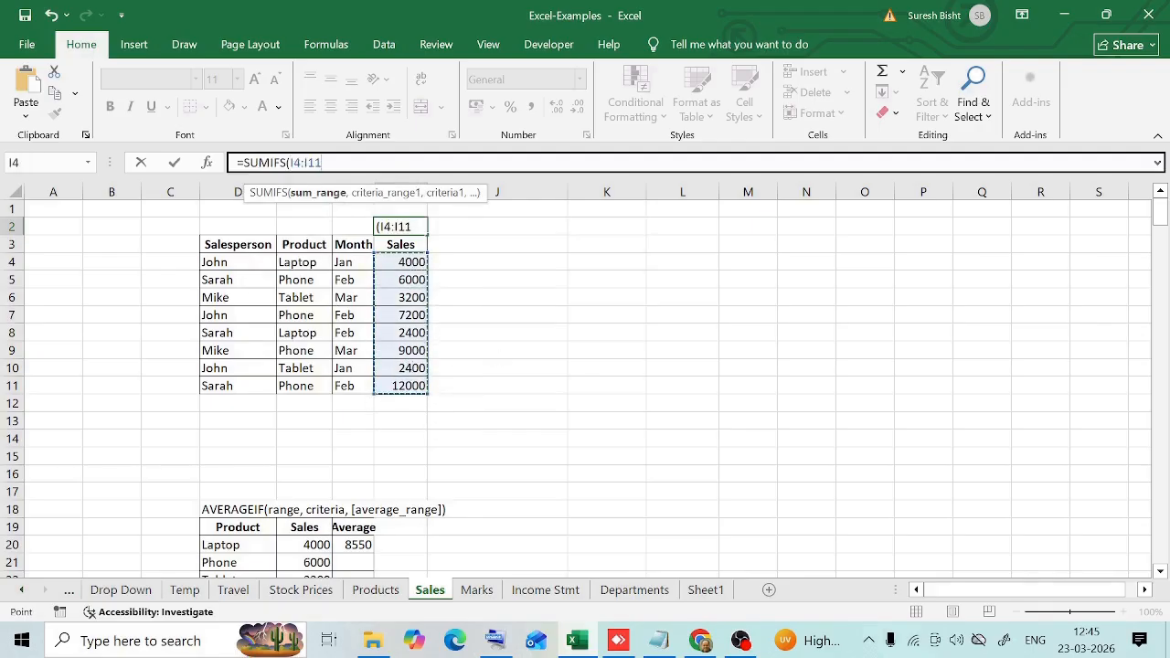
{"action": "type", "text": ","}
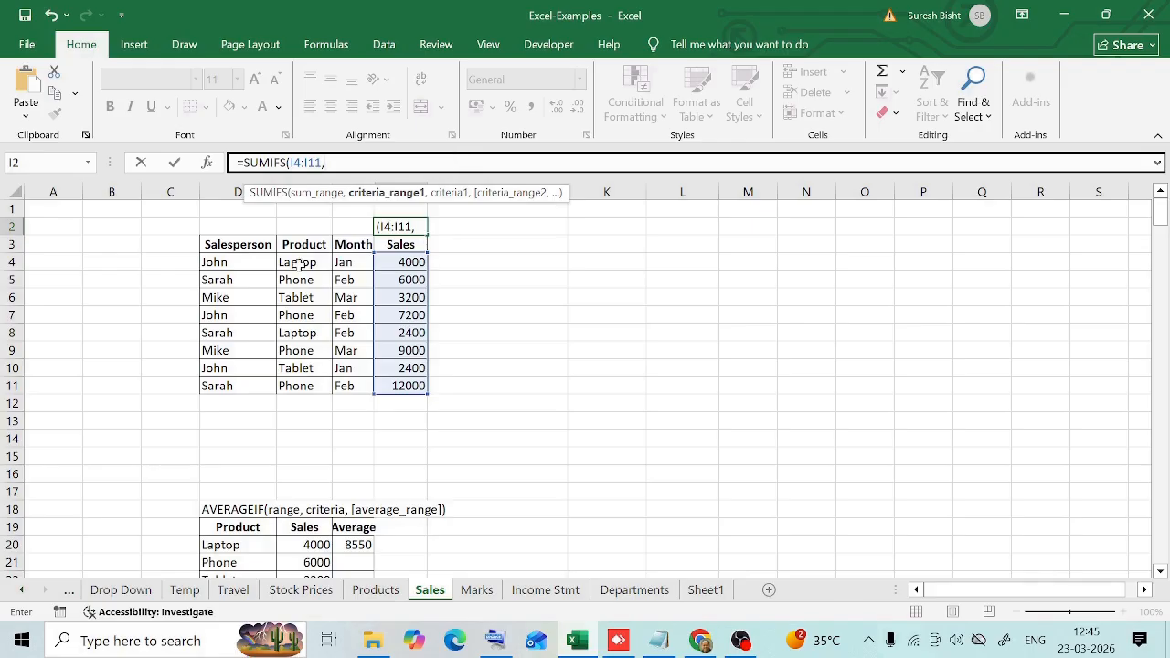
{"action": "left_click_drag", "start_coordinate": [297, 266], "coordinate": [297, 389]}
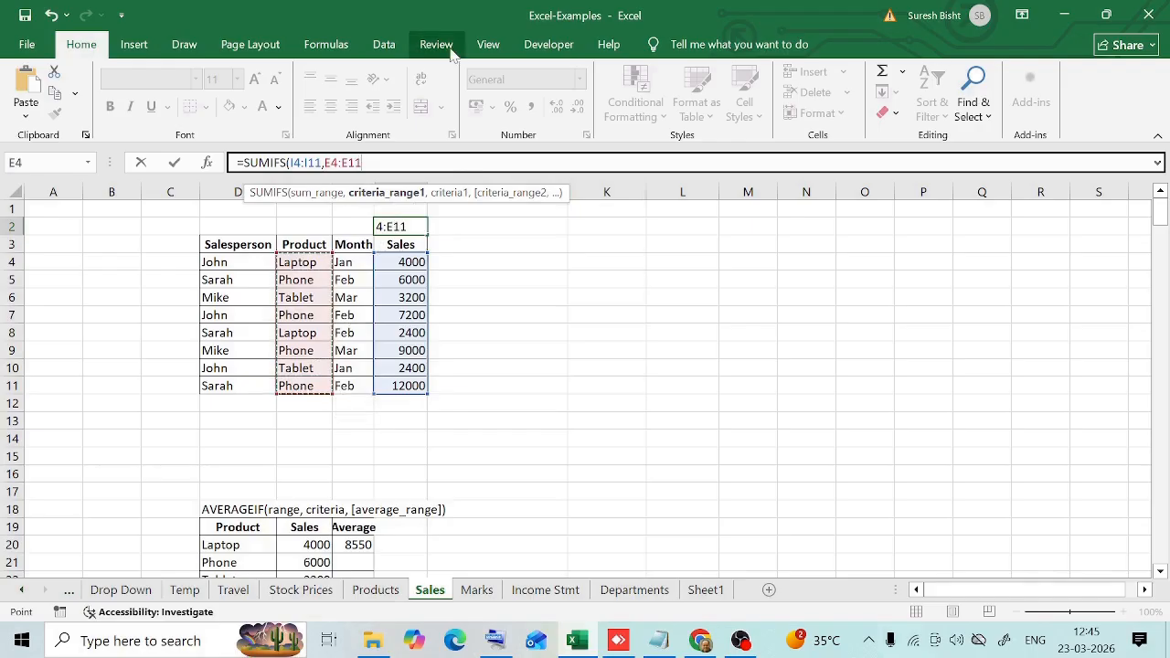
{"action": "type", "text": ","}
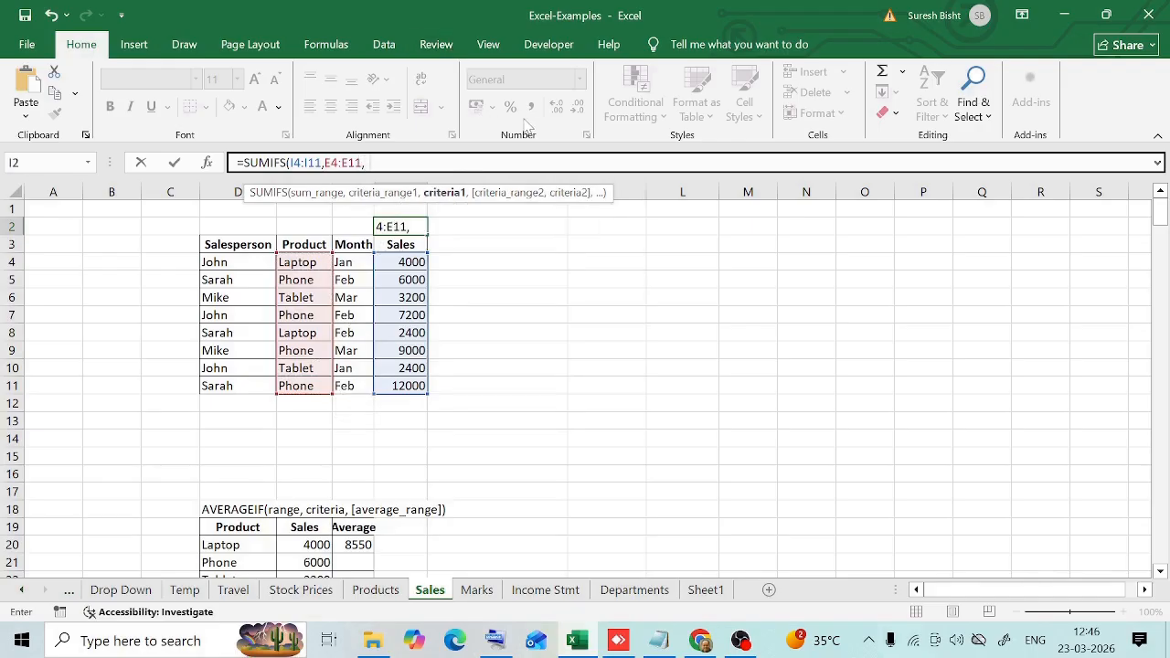
{"action": "type", "text": "\"\""}
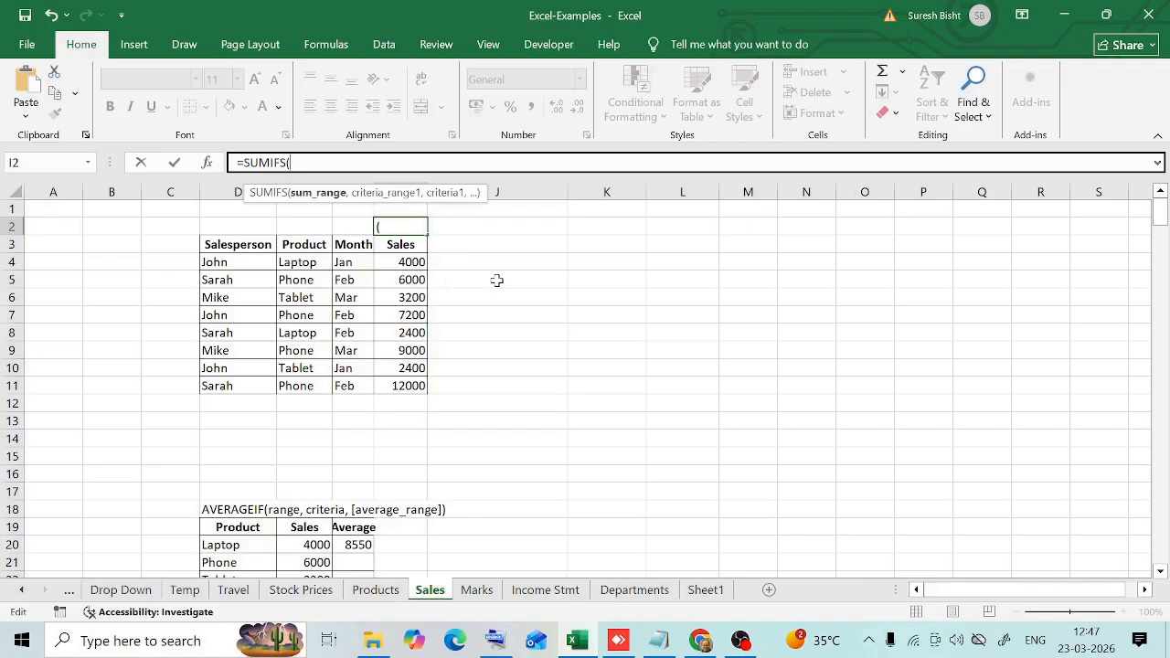
Give the SUMIFS formula the sum range I4:I11 and the first criteria range E4:E11 with the criterion "Laptop".
{"action": "left_click_drag", "start_coordinate": [406, 261], "coordinate": [410, 387]}
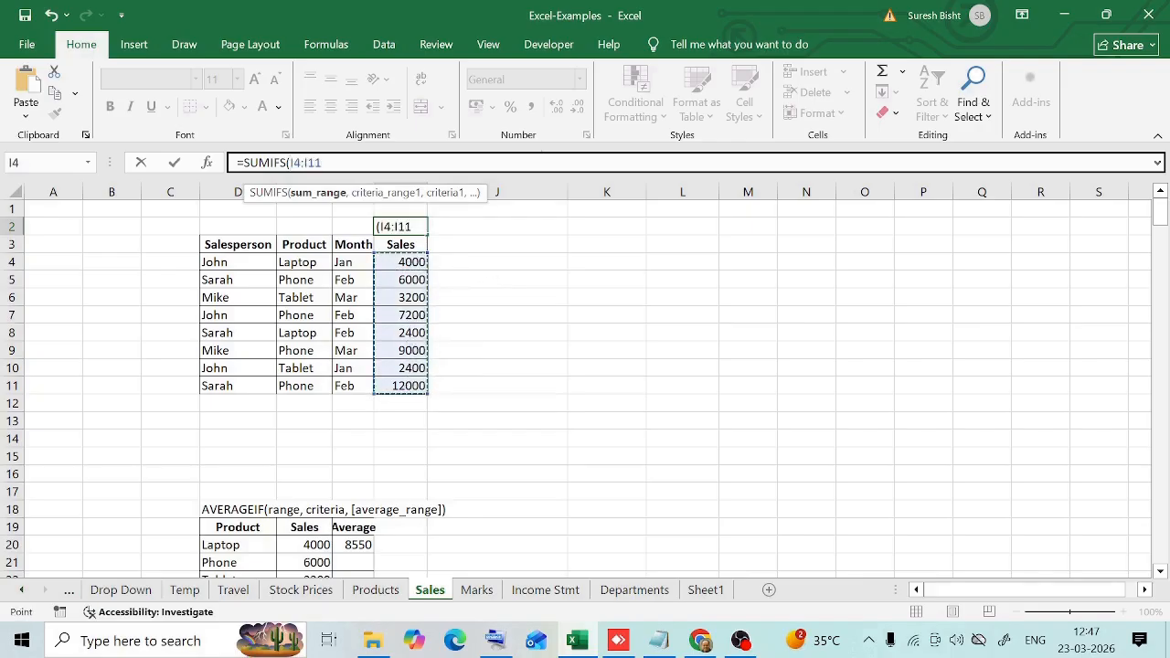
{"action": "type", "text": ","}
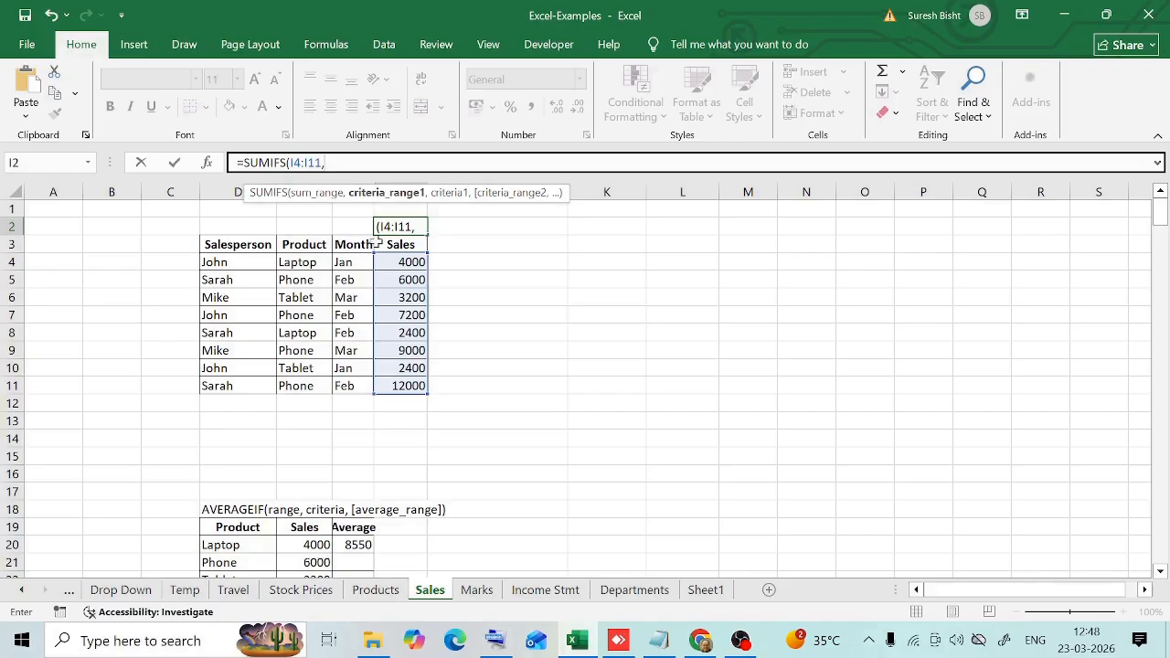
{"action": "left_click_drag", "start_coordinate": [289, 263], "coordinate": [297, 386]}
{"action": "type", "text": ","}
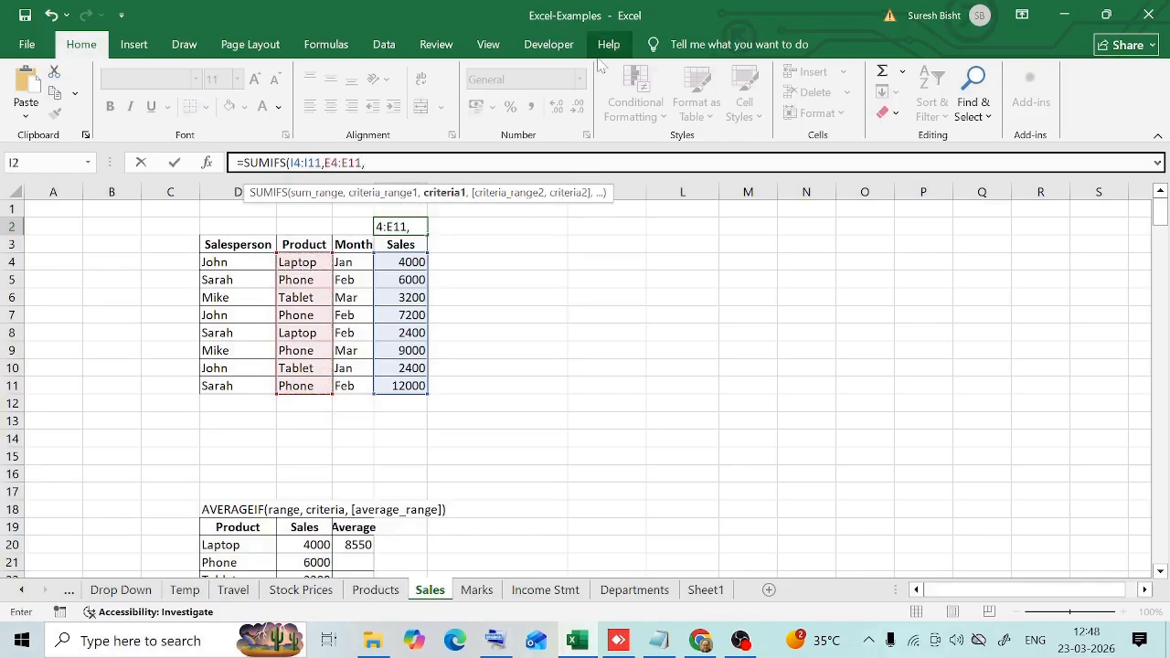
{"action": "type", "text": "\"Laptop\""}
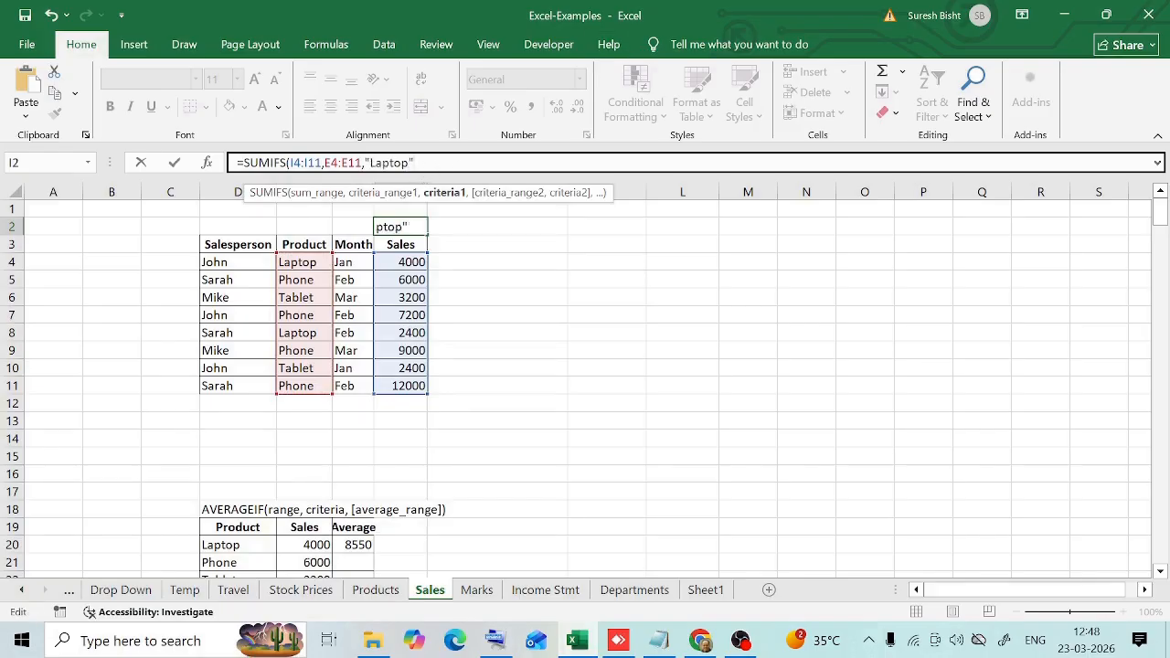
{"action": "type", "text": ","}
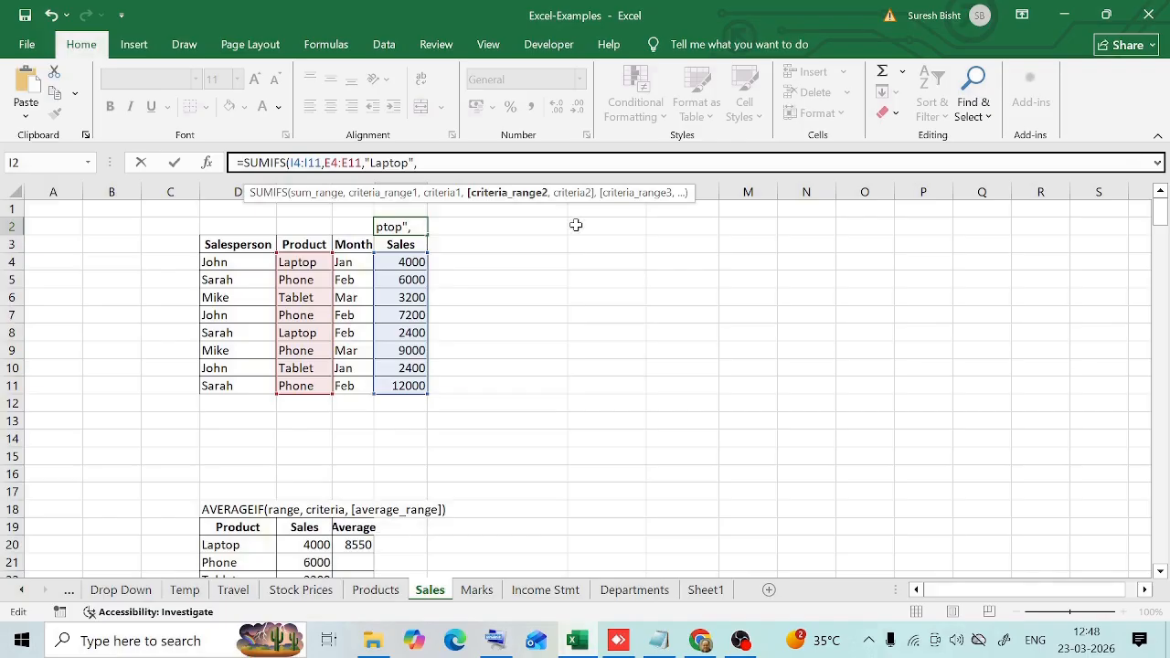
Add the second criteria range F4:F11 with the criterion "Jan" and complete the SUMIFS formula in I2.
{"action": "left_click", "coordinate": [351, 263]}
{"action": "left_click_drag", "start_coordinate": [351, 262], "coordinate": [349, 385]}
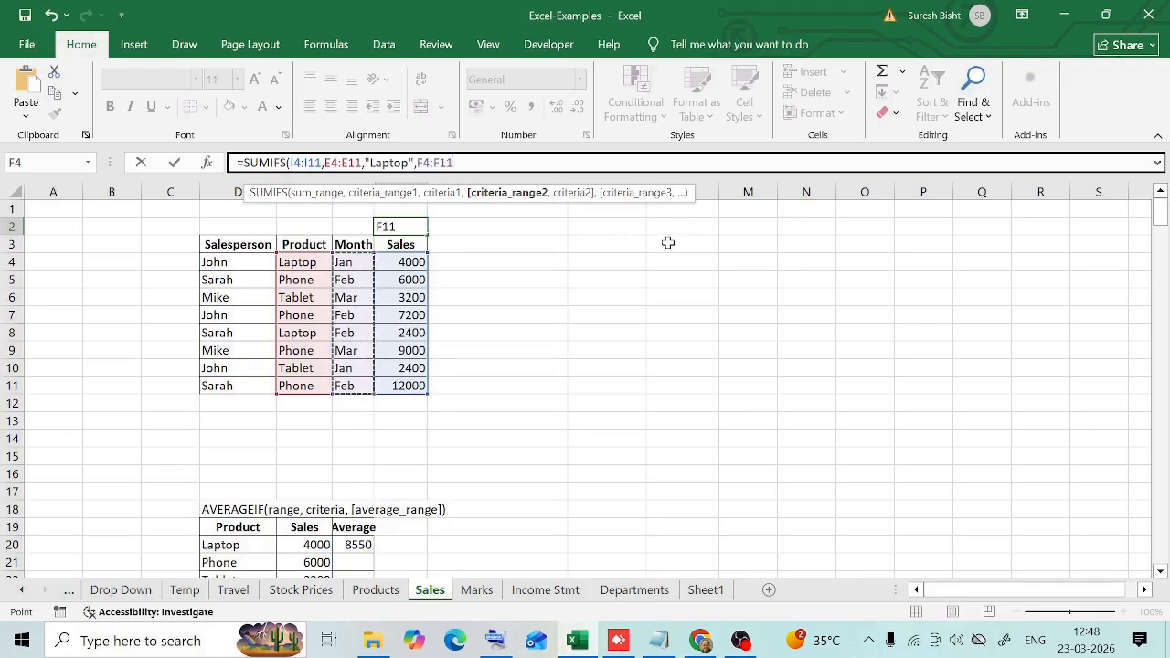
{"action": "type", "text": ",\"Jan\""}
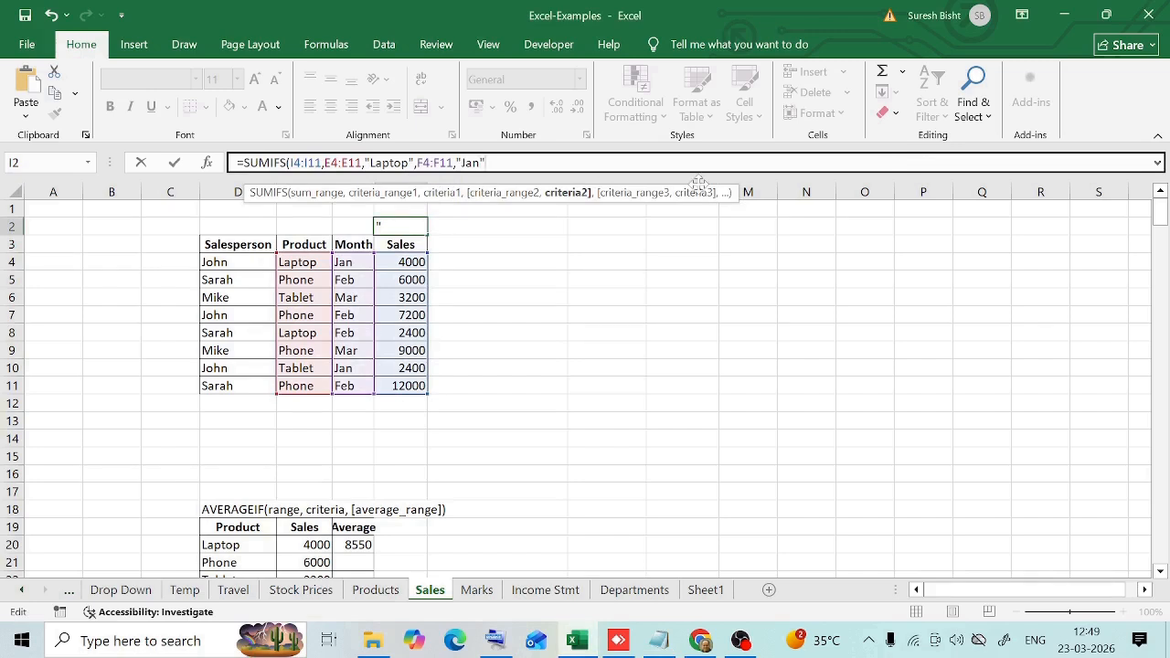
{"action": "type", "text": ","}
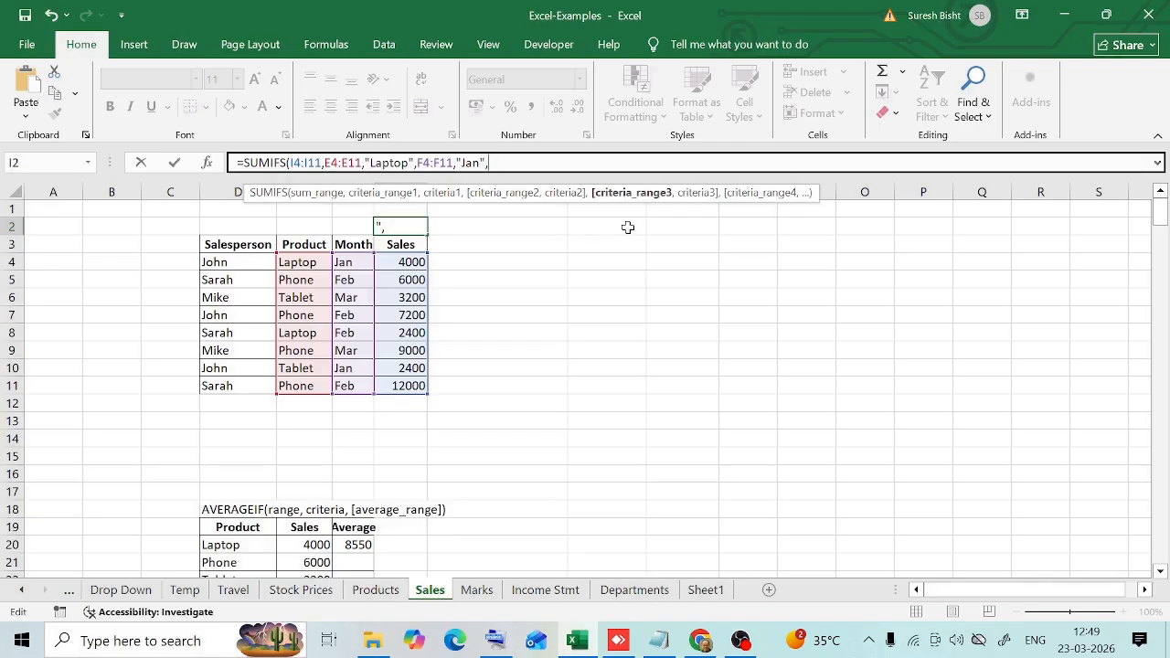
{"action": "key", "text": "BackSpace"}
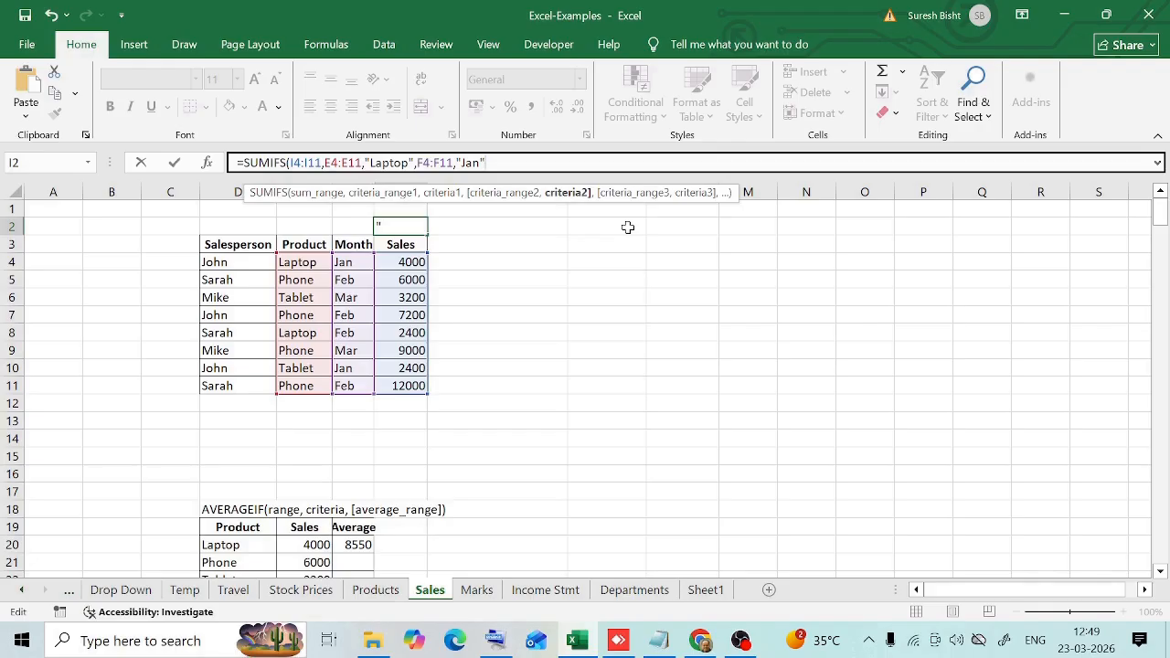
{"action": "type", "text": ")"}
{"action": "key", "text": "Return"}
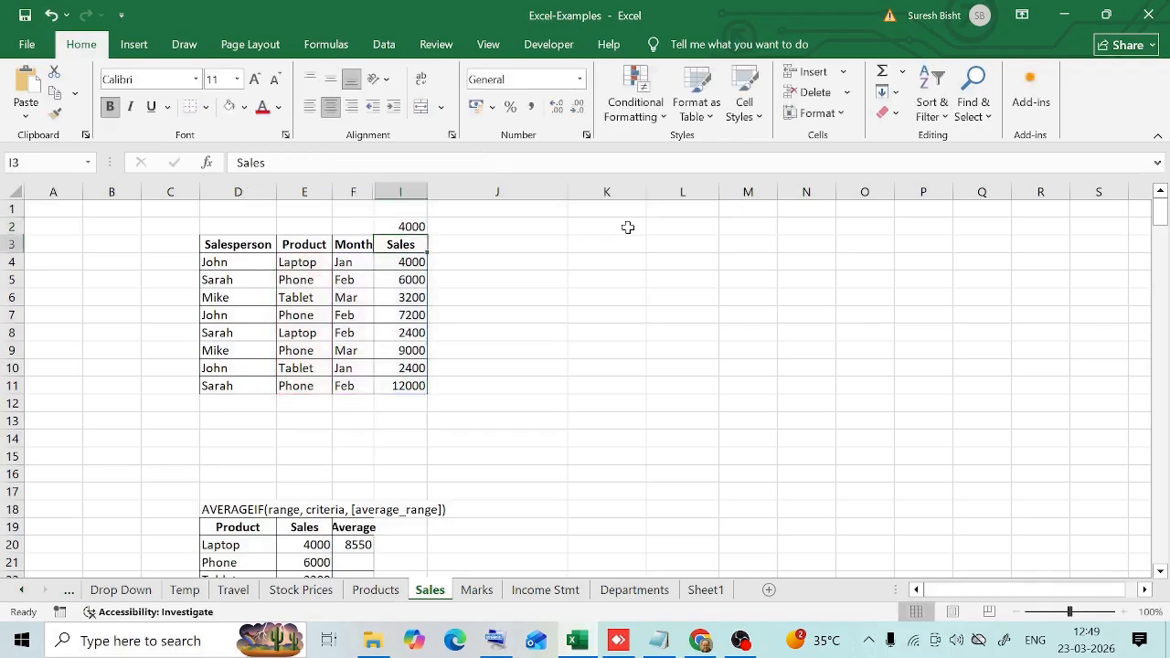
Compare the SUMIFS result in I2 with the product, month and sales entries of the two Laptop rows.
{"action": "left_click", "coordinate": [405, 226]}
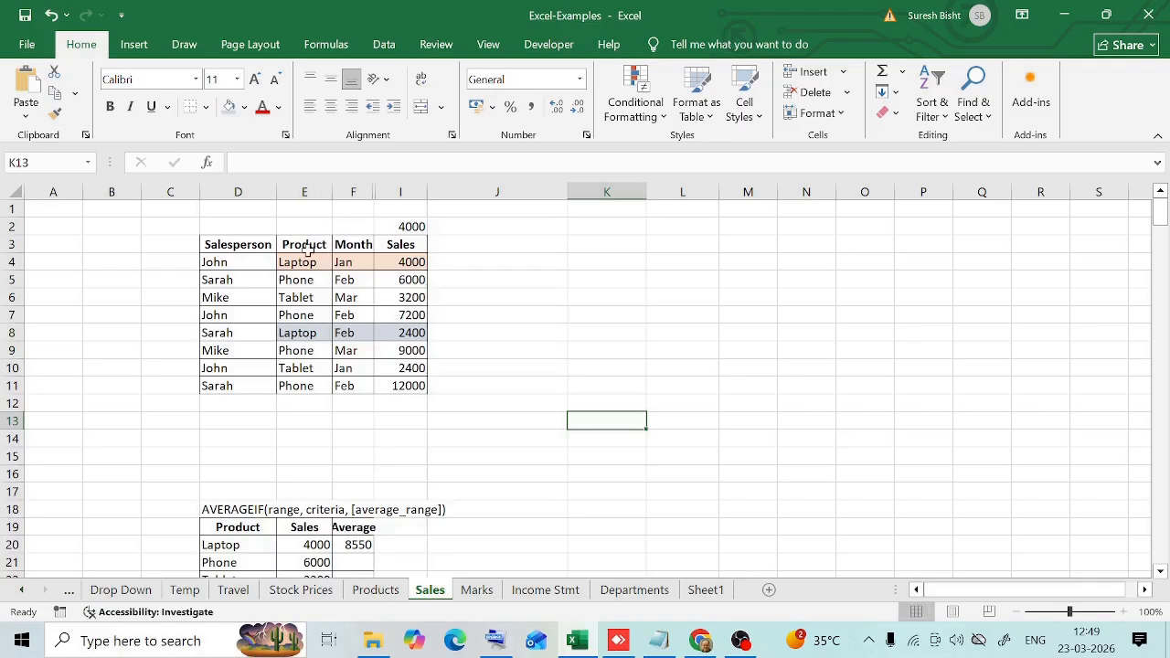
{"action": "left_click", "coordinate": [284, 265]}
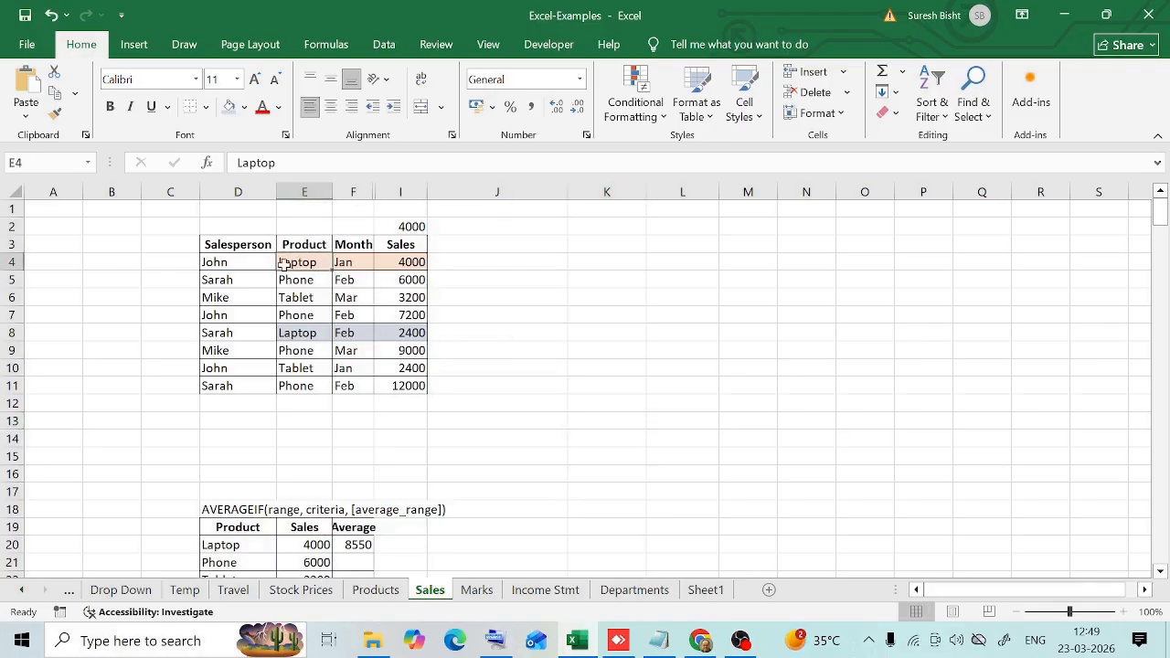
{"action": "left_click", "coordinate": [346, 263]}
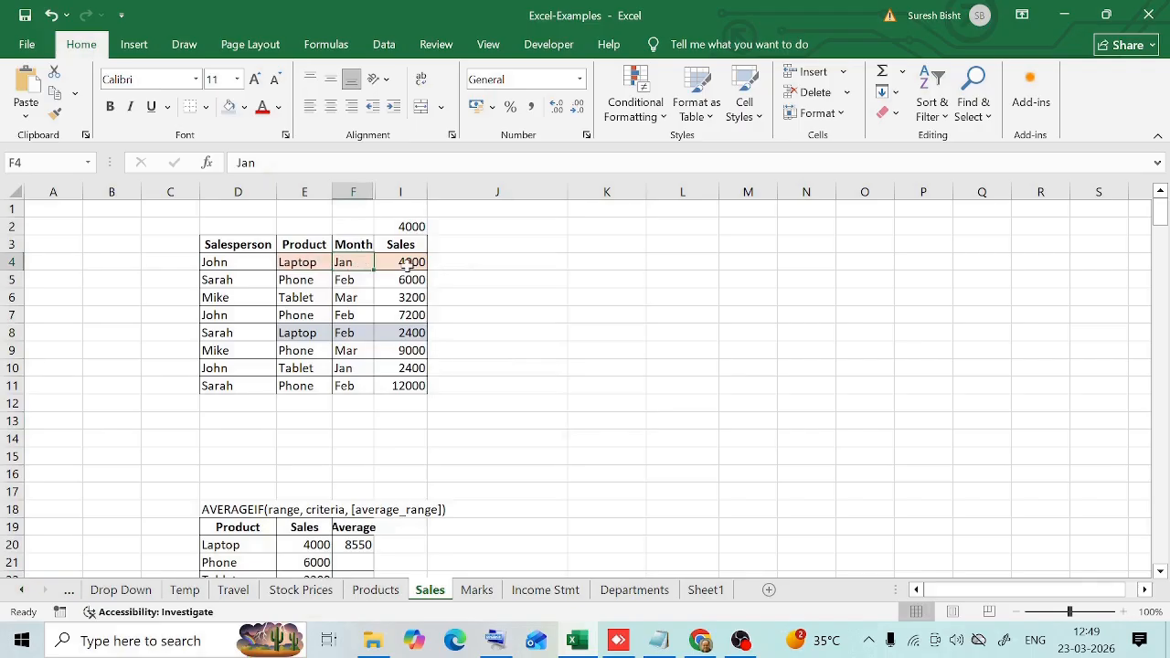
{"action": "left_click", "coordinate": [306, 335]}
{"action": "left_click", "coordinate": [355, 334]}
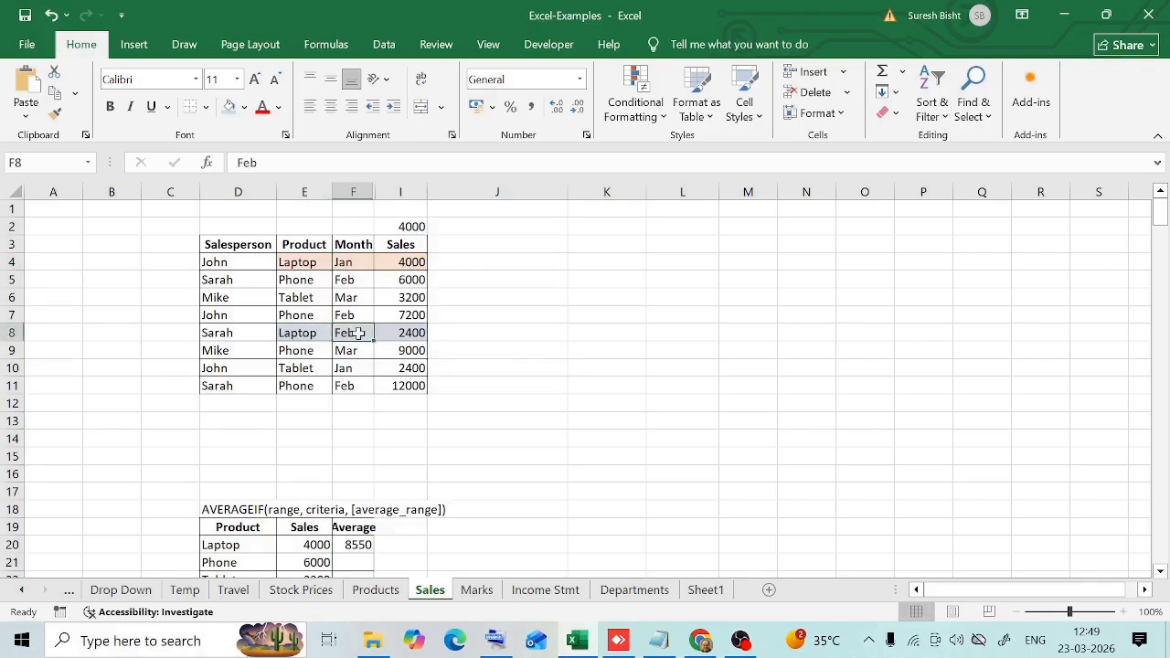
{"action": "left_click", "coordinate": [408, 262]}
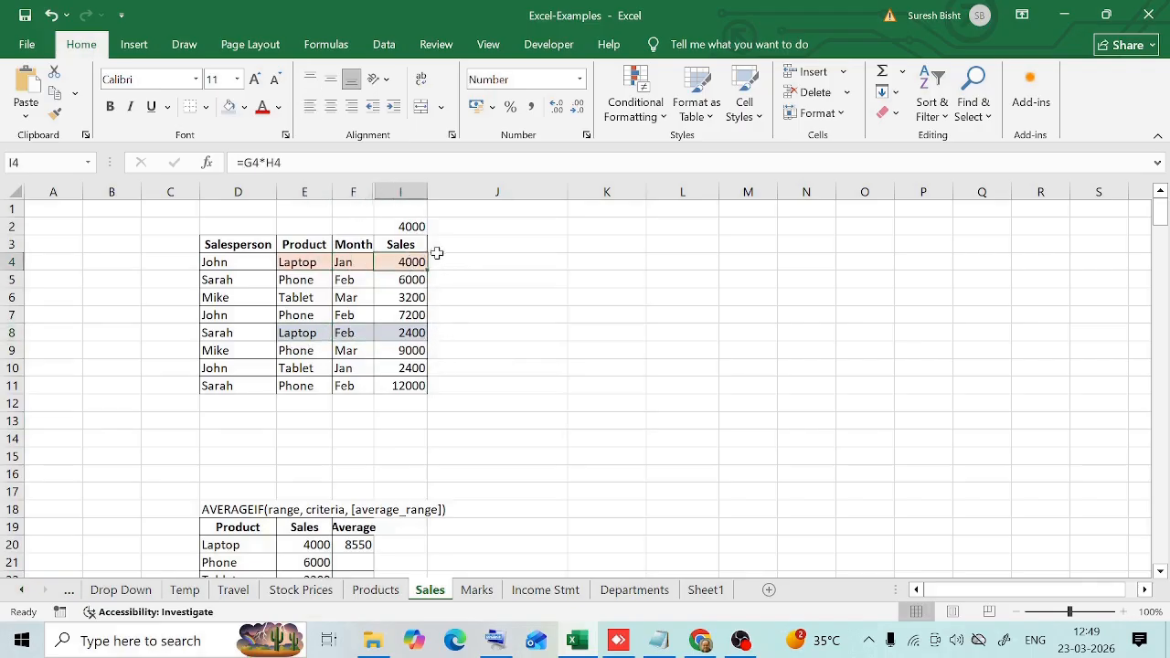
{"action": "left_click", "coordinate": [413, 224]}
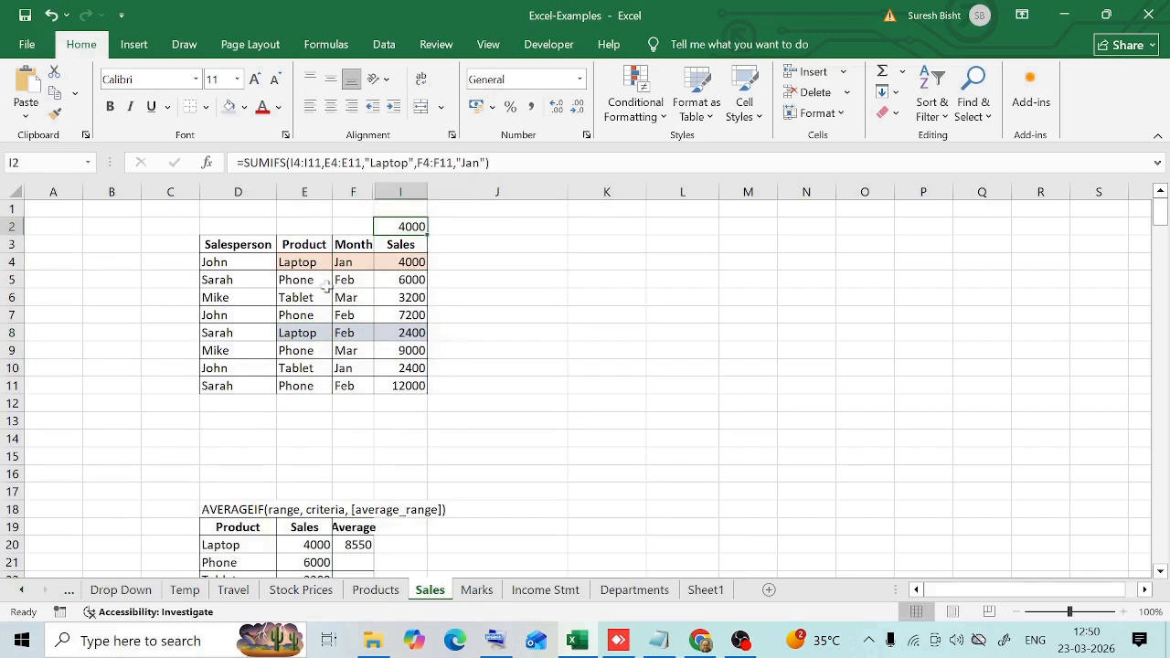
Trace how the Product range E4:E11 and the Month column narrow the Laptop rows to the matching January sale.
{"action": "left_click_drag", "start_coordinate": [300, 264], "coordinate": [304, 383]}
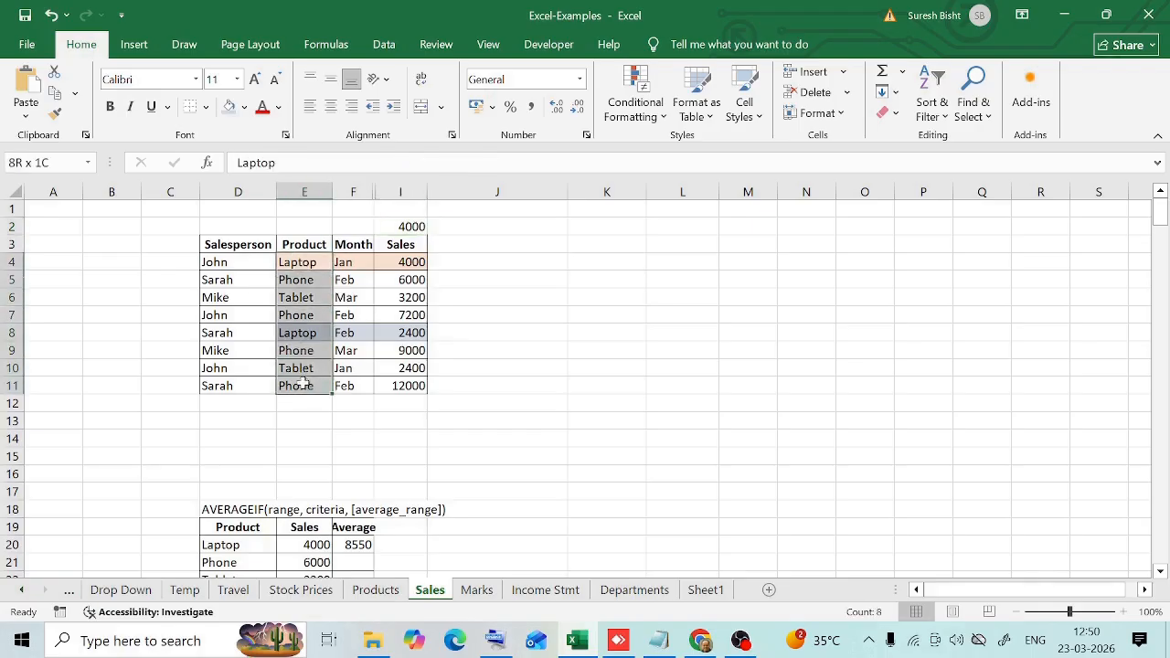
{"action": "left_click", "coordinate": [301, 262]}
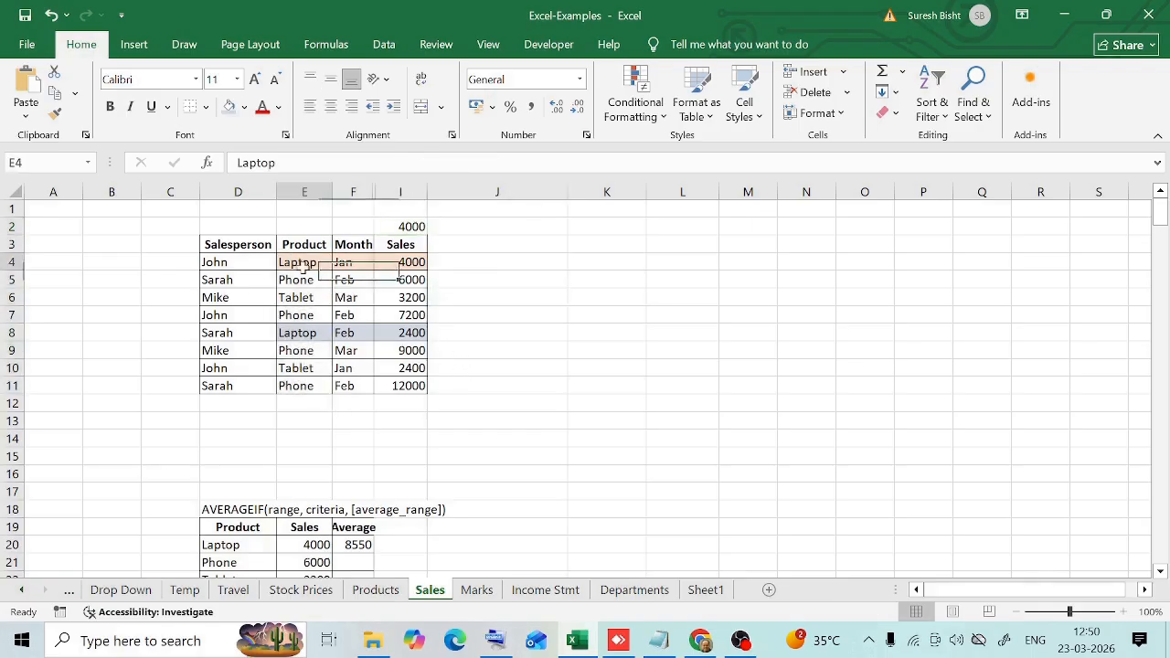
{"action": "left_click", "coordinate": [305, 335]}
{"action": "left_click", "coordinate": [302, 263]}
{"action": "left_click", "coordinate": [298, 333]}
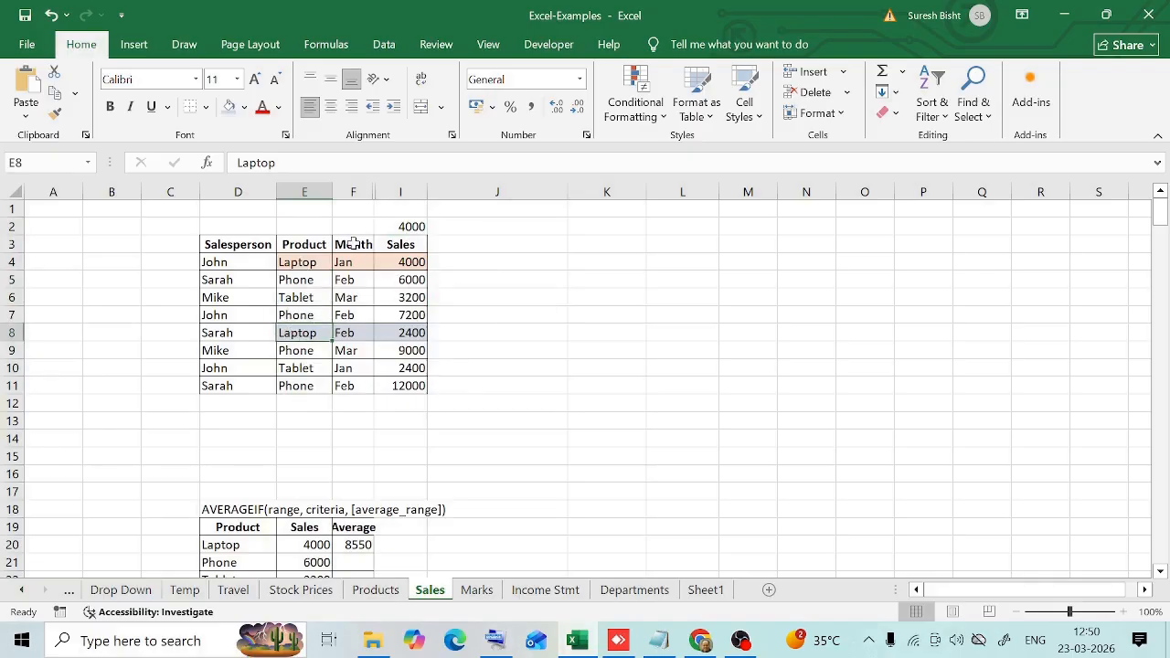
{"action": "left_click_drag", "start_coordinate": [353, 244], "coordinate": [354, 383]}
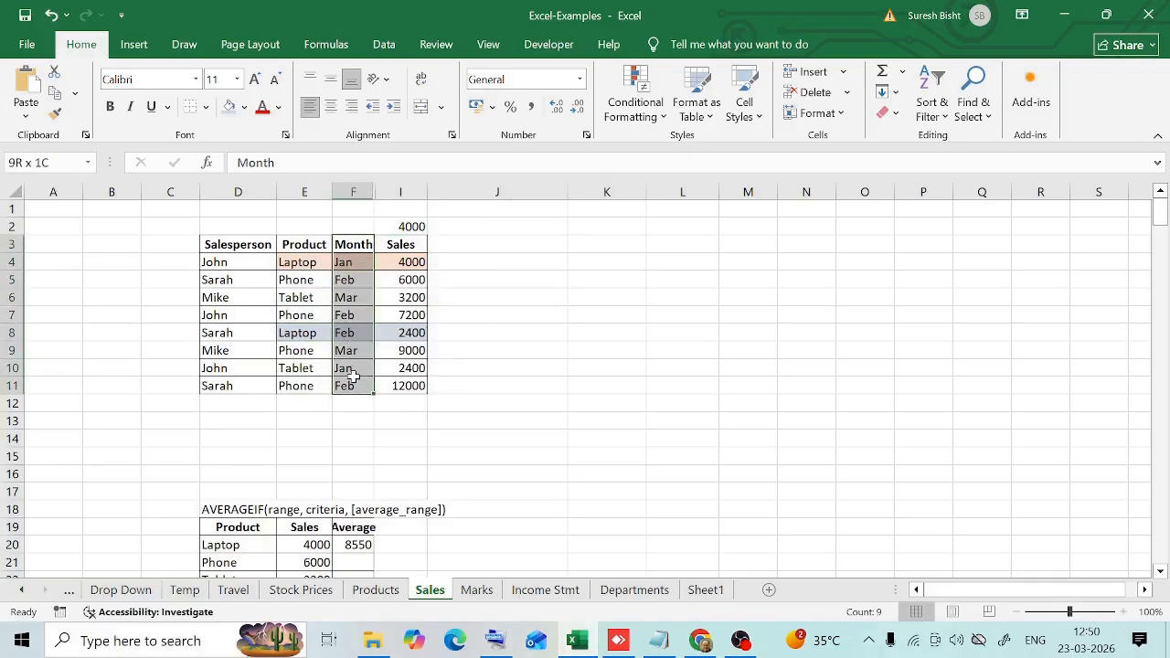
{"action": "left_click", "coordinate": [352, 262]}
{"action": "left_click", "coordinate": [347, 333]}
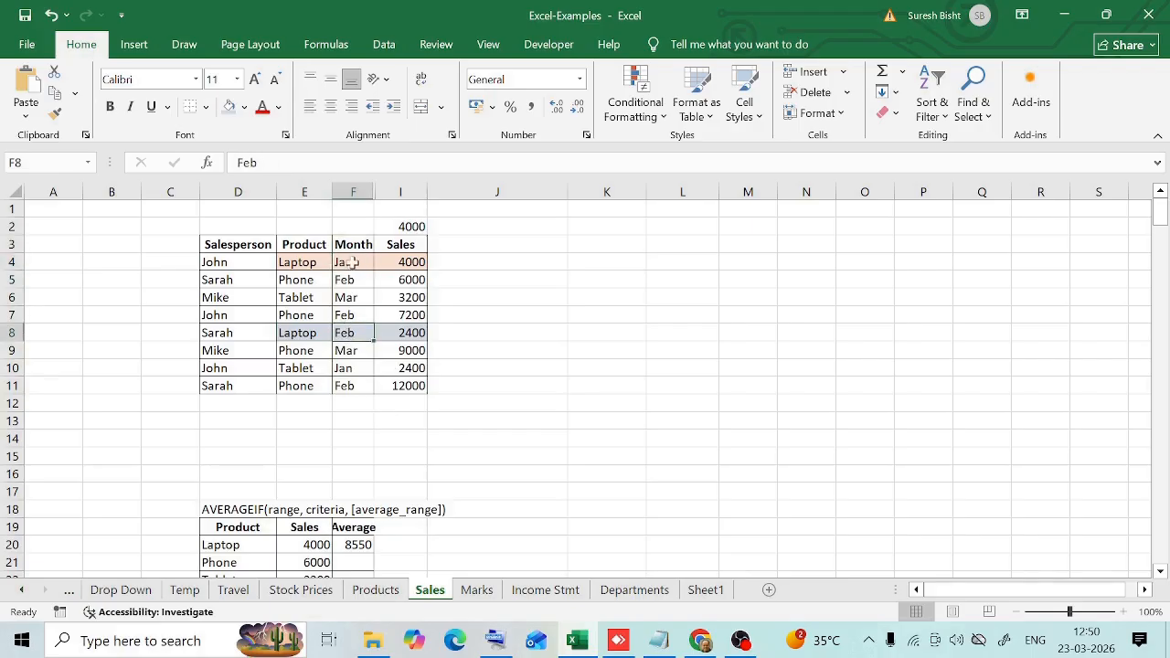
{"action": "left_click", "coordinate": [352, 262]}
{"action": "left_click", "coordinate": [422, 265]}
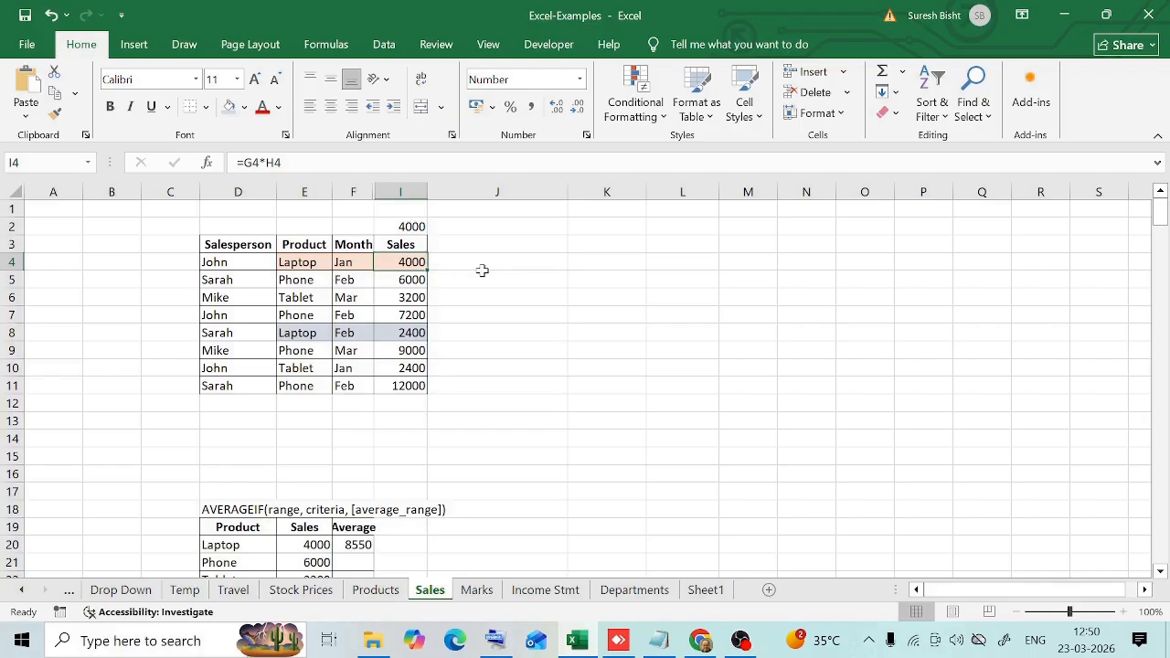
{"action": "left_click", "coordinate": [498, 314]}
{"action": "left_click", "coordinate": [497, 280]}
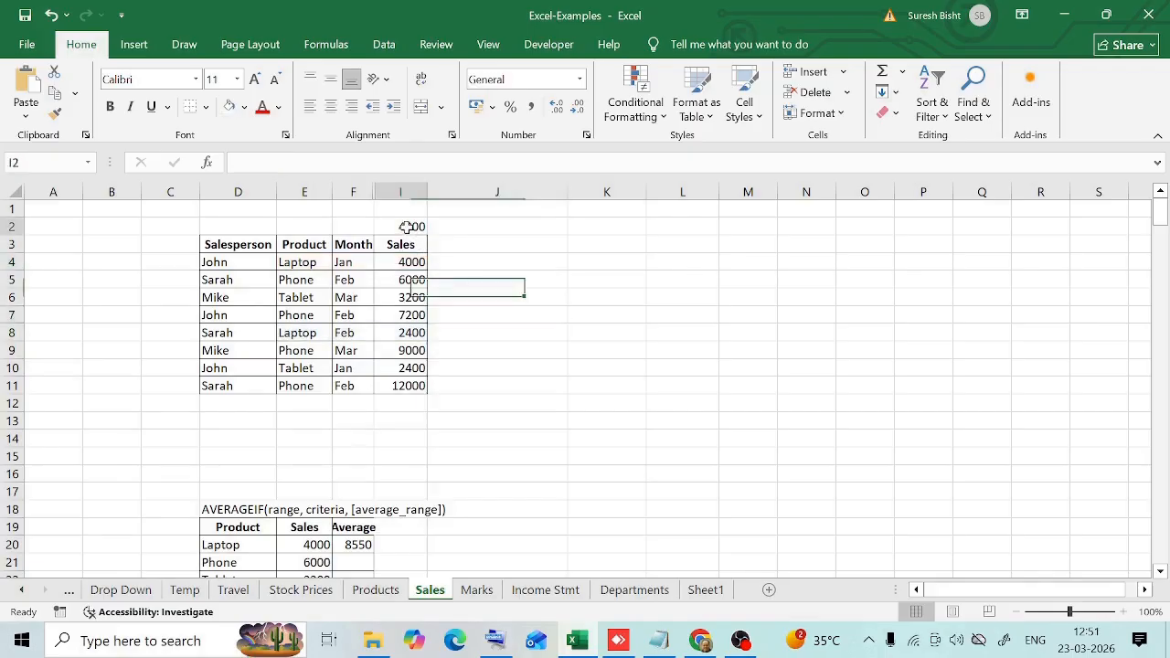
Clear the arguments of the SUMIFS formula in I2 and set I4:I11 as its sum range.
{"action": "left_click", "coordinate": [400, 227]}
{"action": "key", "text": "F2"}
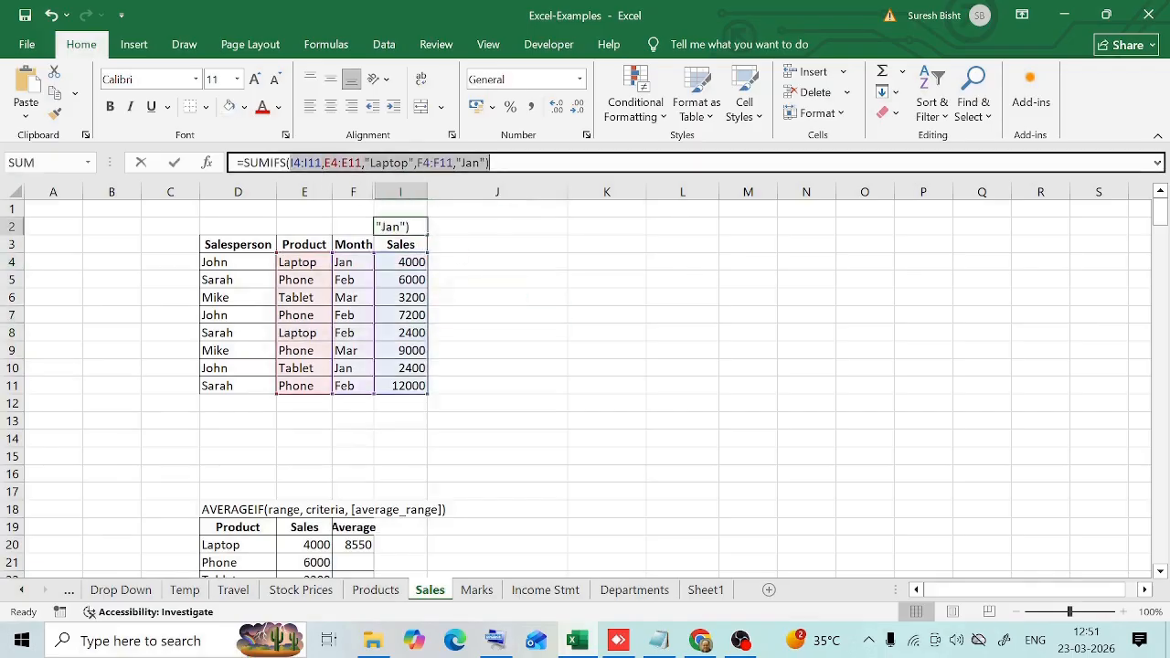
{"action": "key", "text": "BackSpace"}
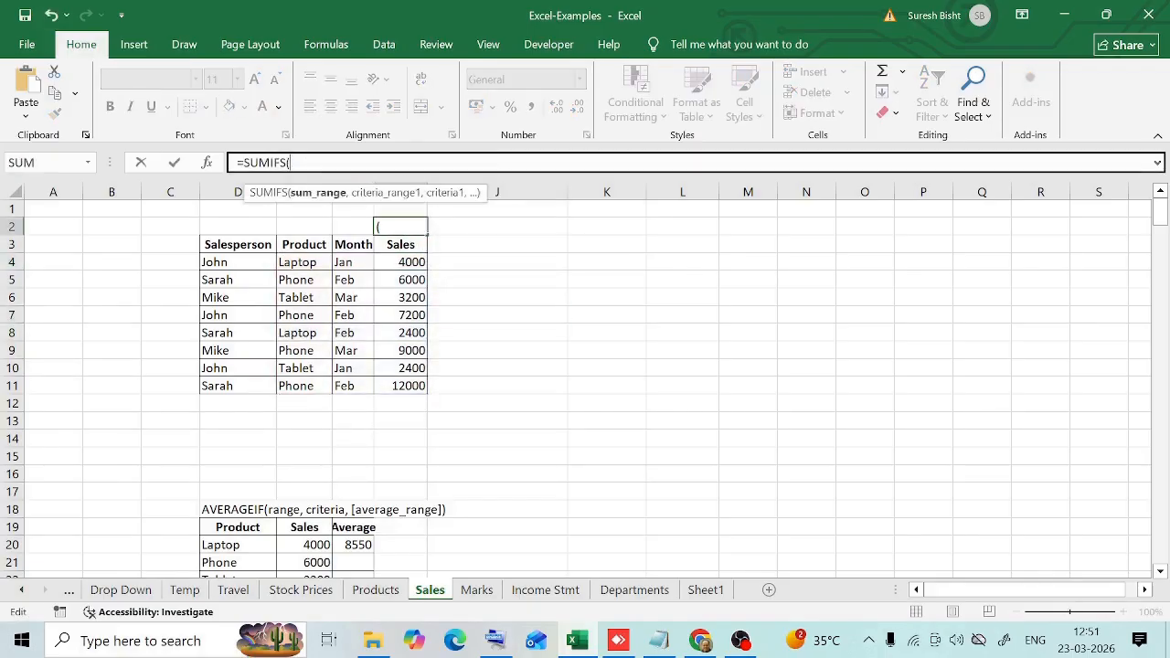
{"action": "key", "text": "Down"}
{"action": "key", "text": "Down"}
{"action": "key", "text": "ctrl+shift+Down"}
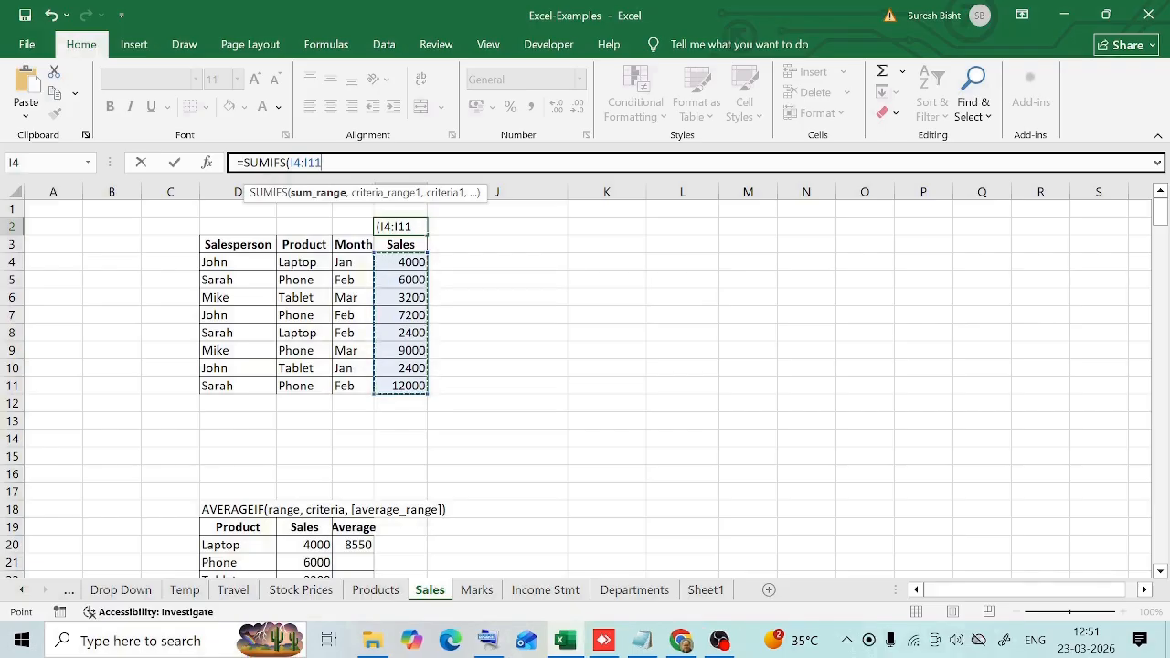
{"action": "type", "text": ","}
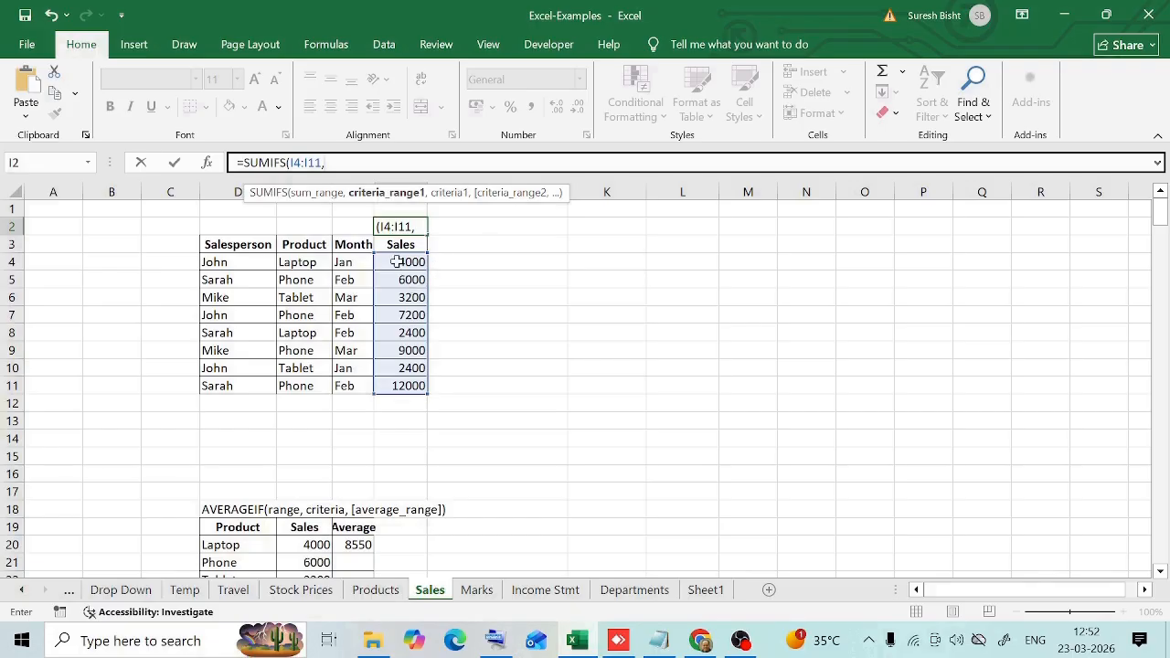
Add the criteria range I4:I11 with the criterion ">8000" and complete the SUMIFS formula in I2.
{"action": "left_click_drag", "start_coordinate": [391, 264], "coordinate": [391, 393]}
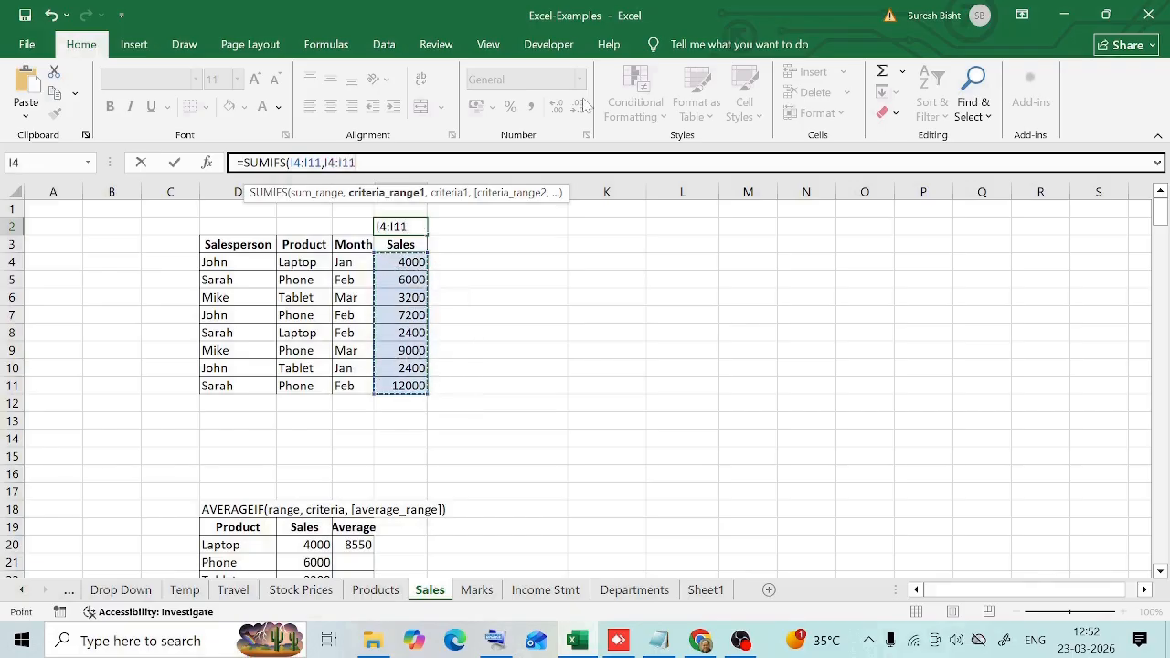
{"action": "type", "text": ","}
{"action": "type", "text": "\"\""}
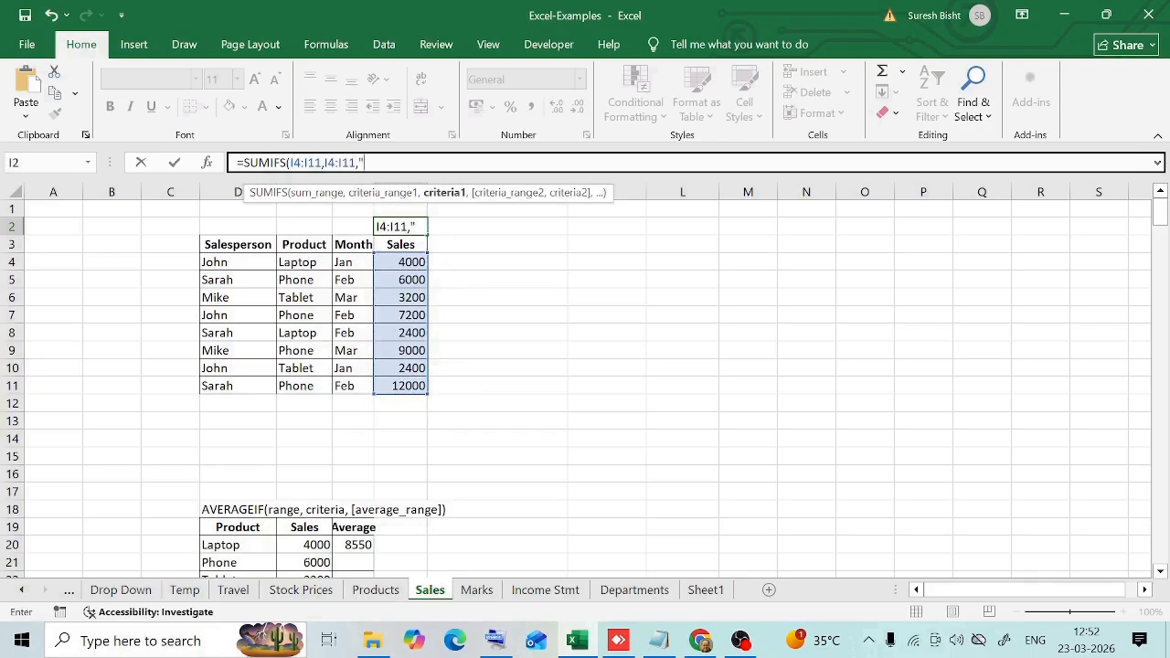
{"action": "type", "text": "8000"}
{"action": "type", "text": ")"}
{"action": "key", "text": "Return"}
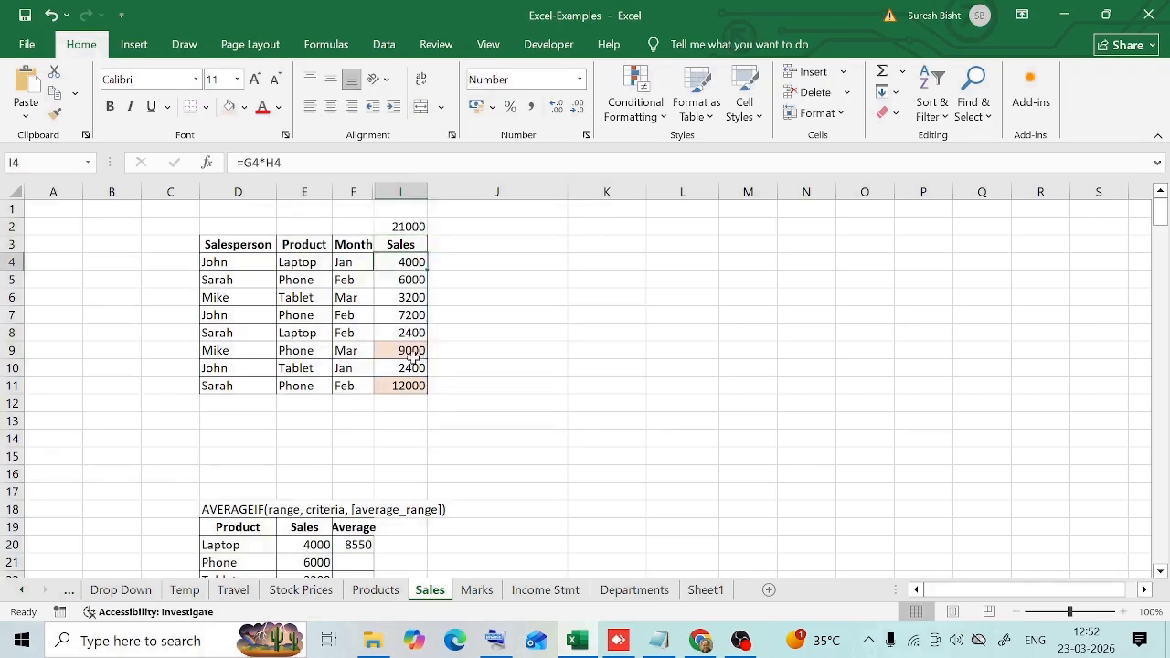
Compare the SUMIFS result in I2 with the sales in I9 and I11, and review the formula's arguments.
{"action": "left_click", "coordinate": [411, 356]}
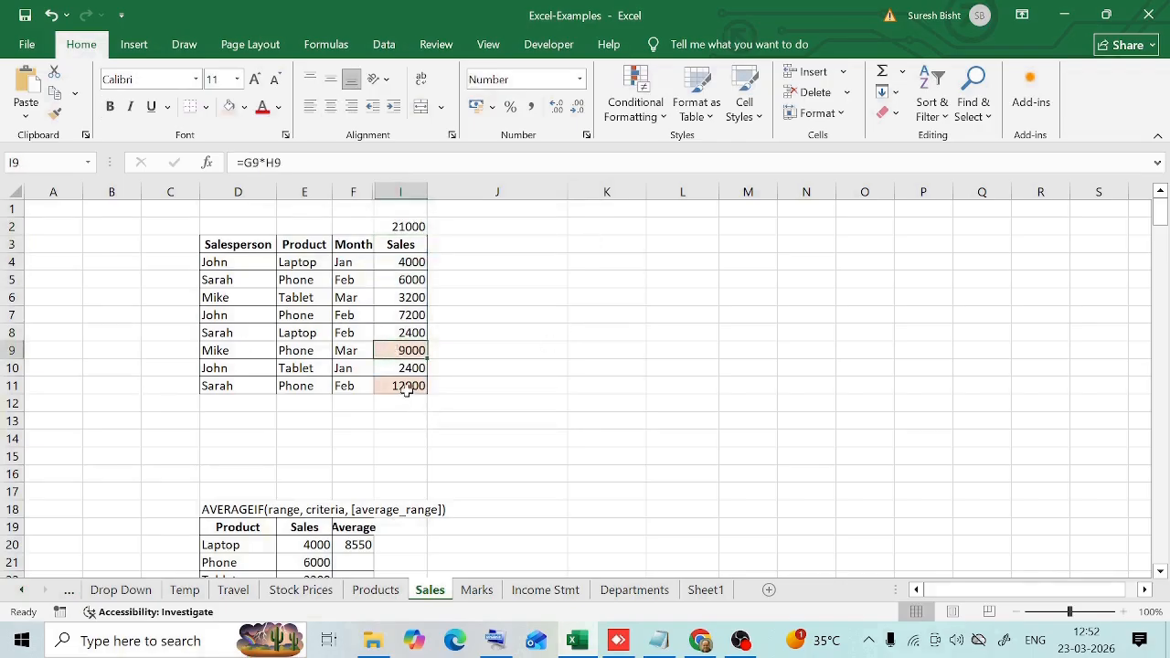
{"action": "left_click", "coordinate": [402, 386]}
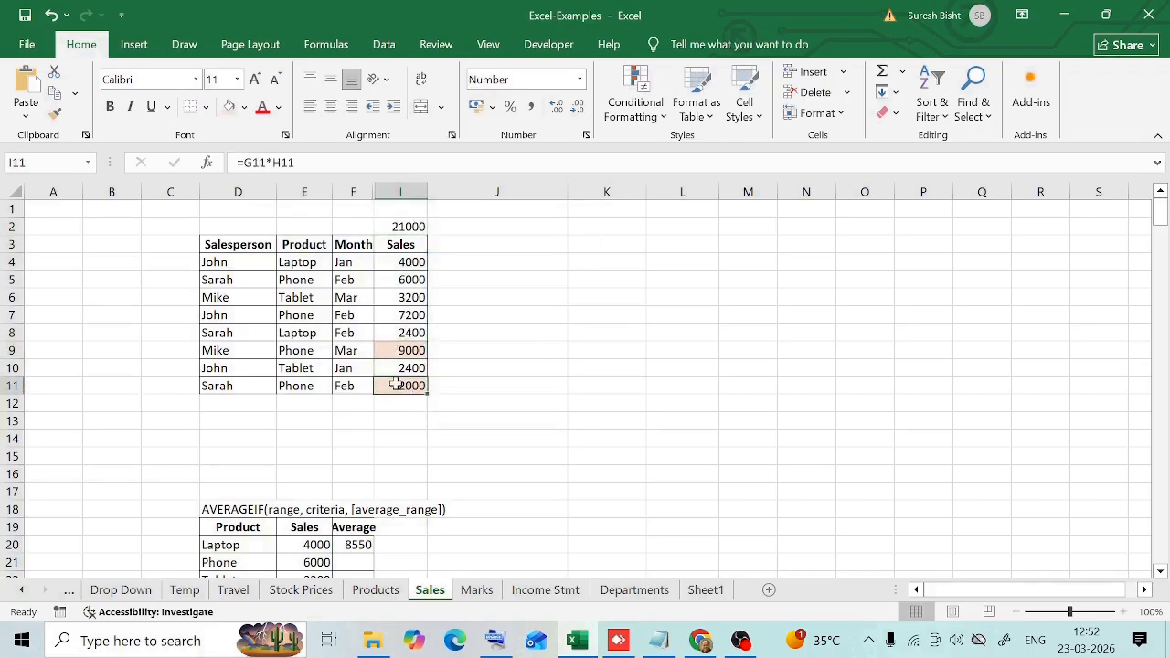
{"action": "left_click", "coordinate": [390, 226]}
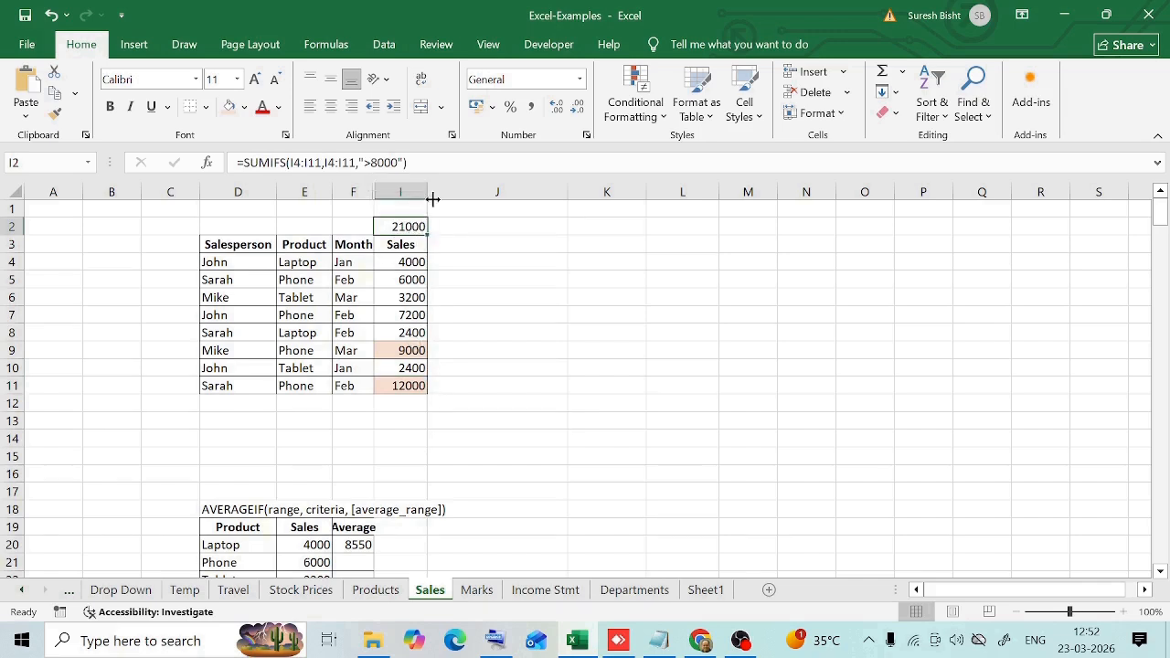
{"action": "key", "text": "F2"}
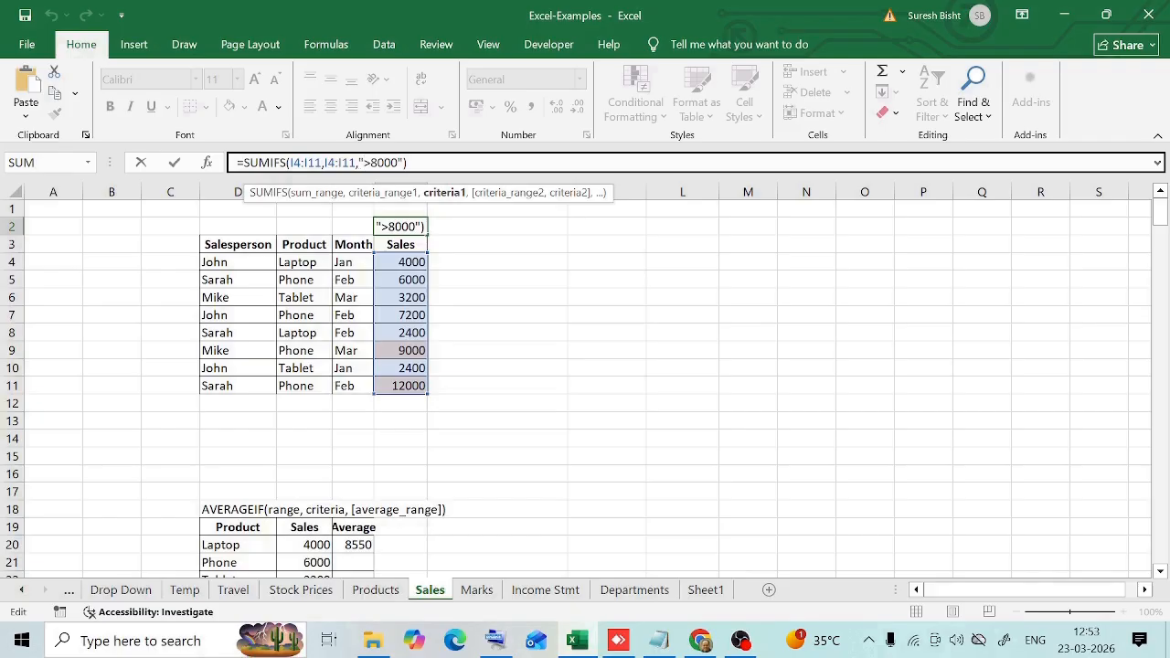
{"action": "left_click", "coordinate": [607, 385]}
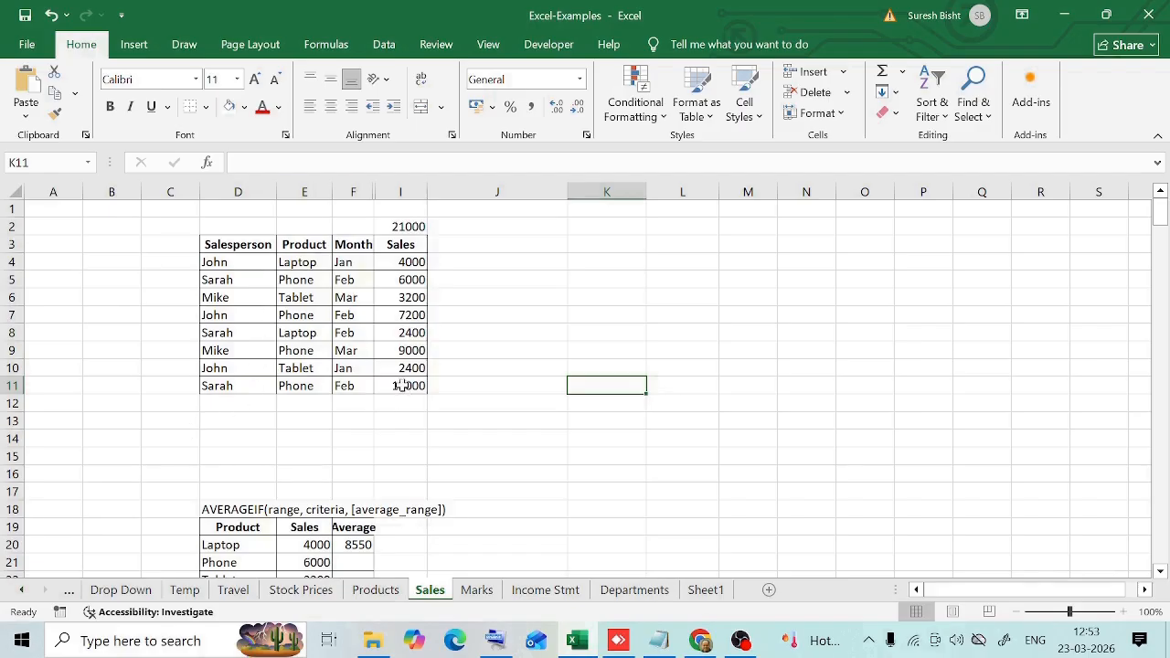
Replace the "Laptop" criterion in the SUMIFS formula in I2 with a reference to cell E4.
{"action": "double_click", "coordinate": [411, 226]}
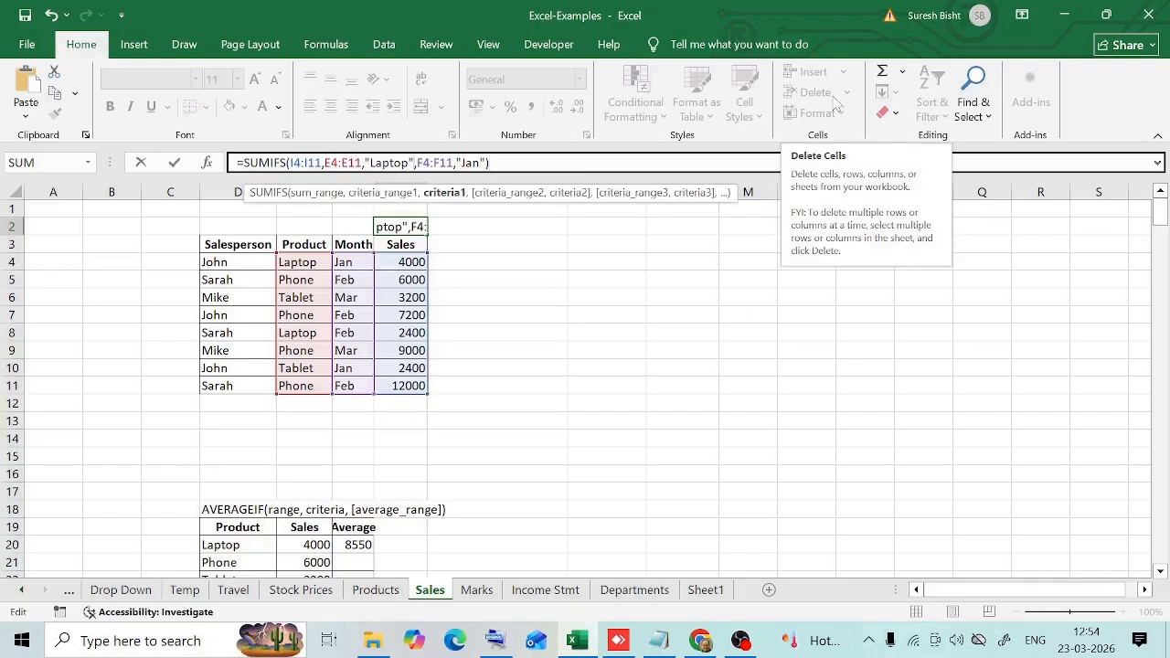
{"action": "key", "text": "BackSpace"}
{"action": "key", "text": "BackSpace"}
{"action": "key", "text": "BackSpace"}
{"action": "key", "text": "BackSpace"}
{"action": "key", "text": "BackSpace"}
{"action": "key", "text": "BackSpace"}
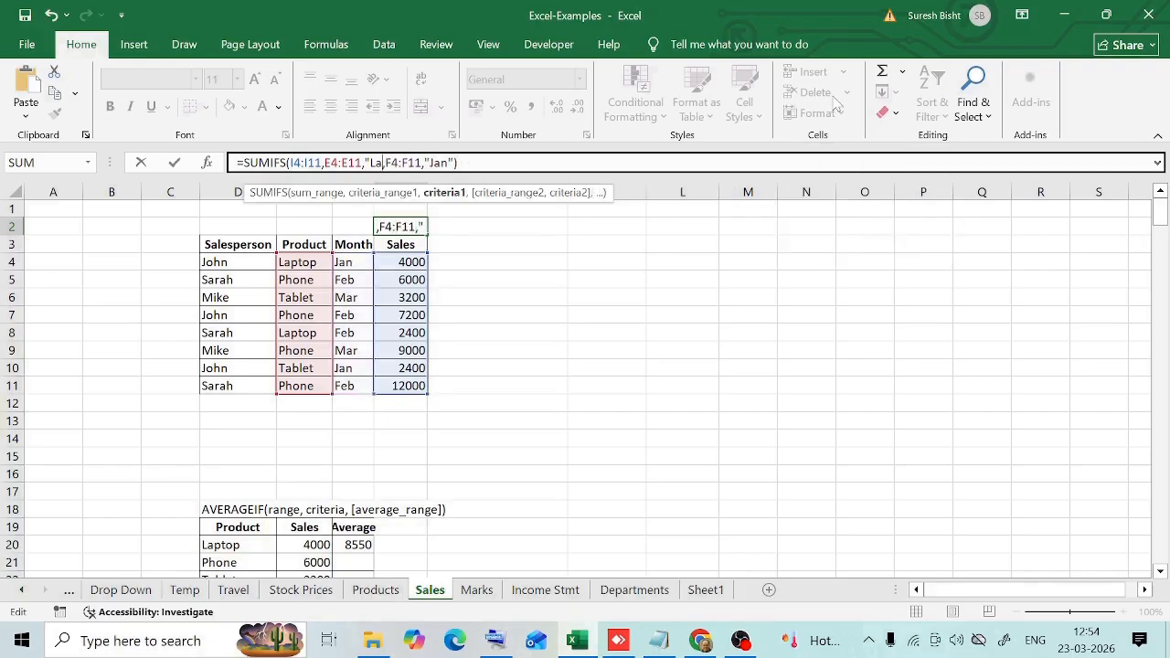
{"action": "key", "text": "BackSpace"}
{"action": "key", "text": "BackSpace"}
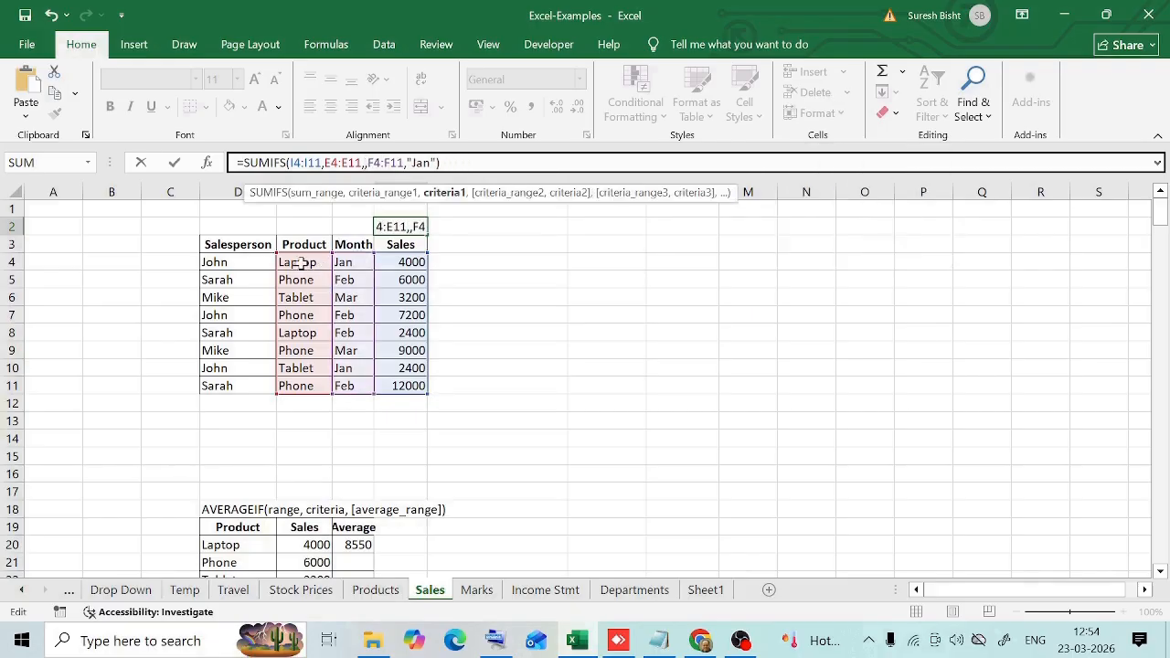
{"action": "left_click", "coordinate": [303, 262]}
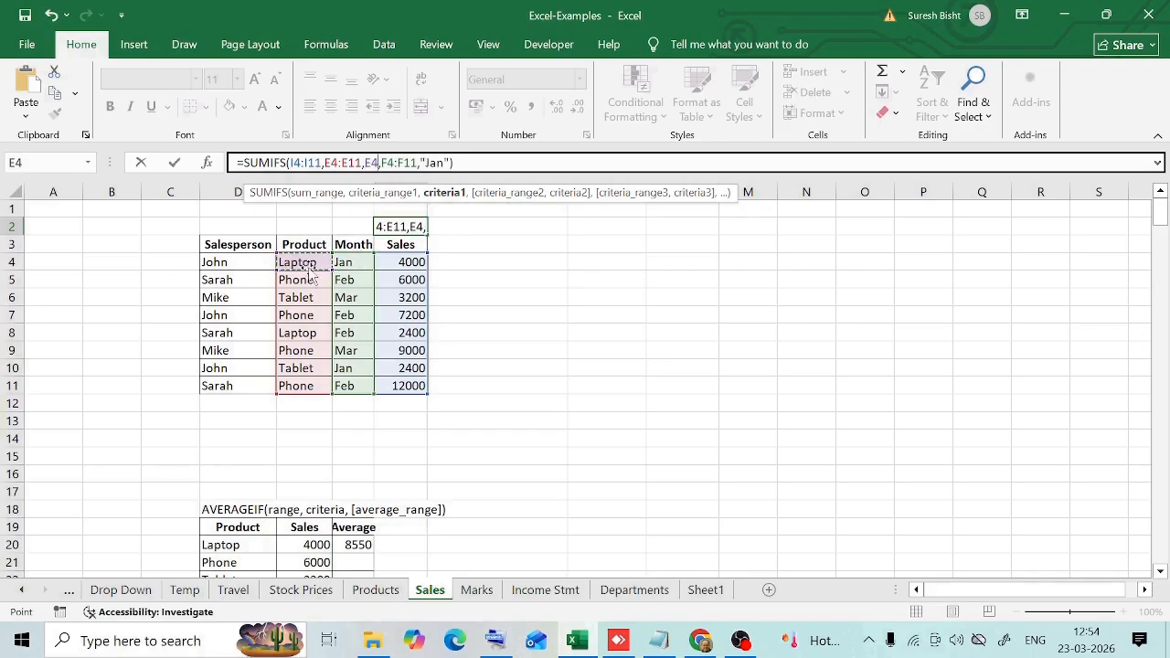
Replace the "Jan" criterion with a reference to cell F4 and complete the SUMIFS formula in I2.
{"action": "left_click", "coordinate": [595, 163]}
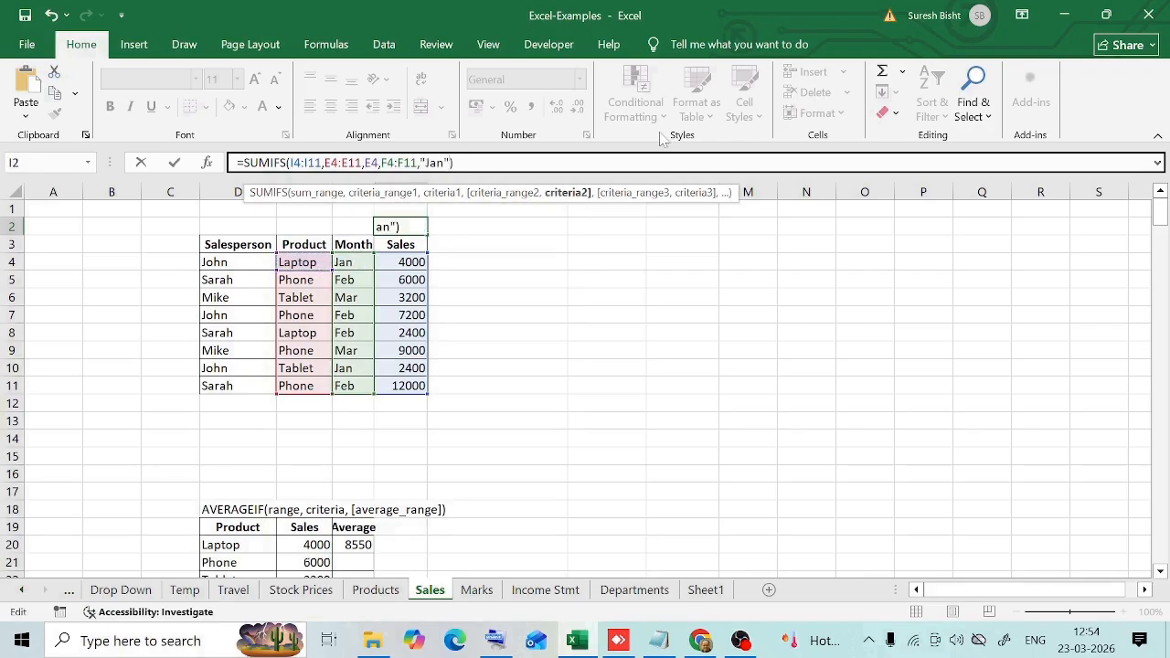
{"action": "key", "text": "BackSpace"}
{"action": "key", "text": "BackSpace"}
{"action": "key", "text": "BackSpace"}
{"action": "key", "text": "BackSpace"}
{"action": "key", "text": "BackSpace"}
{"action": "left_click", "coordinate": [348, 263]}
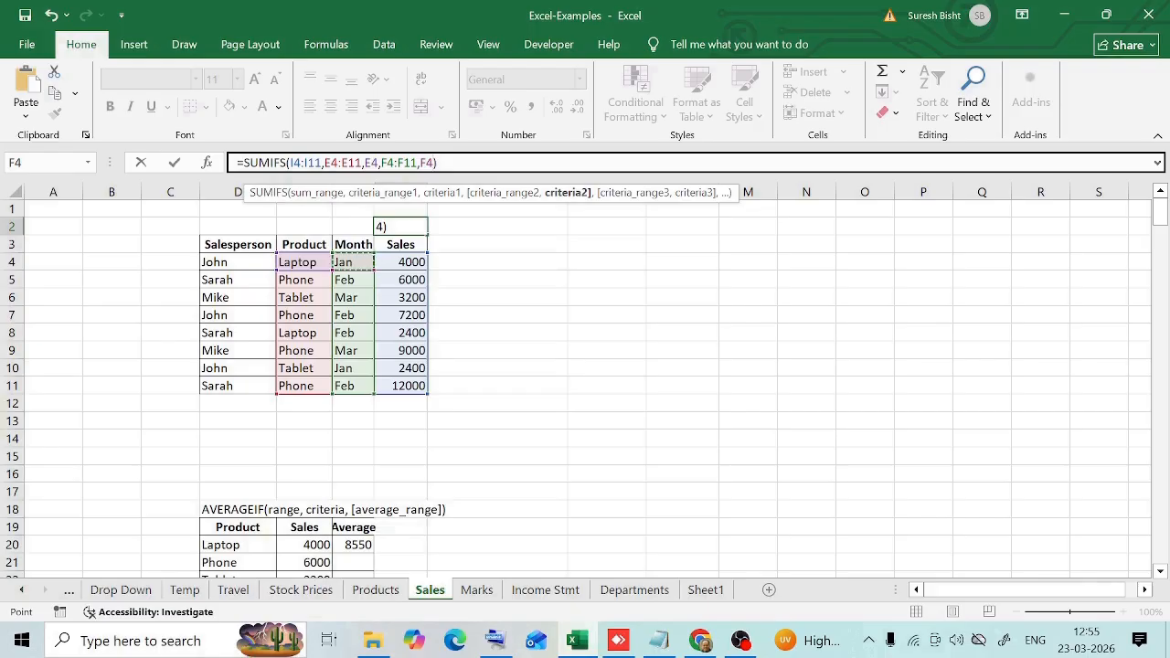
{"action": "left_click", "coordinate": [440, 163]}
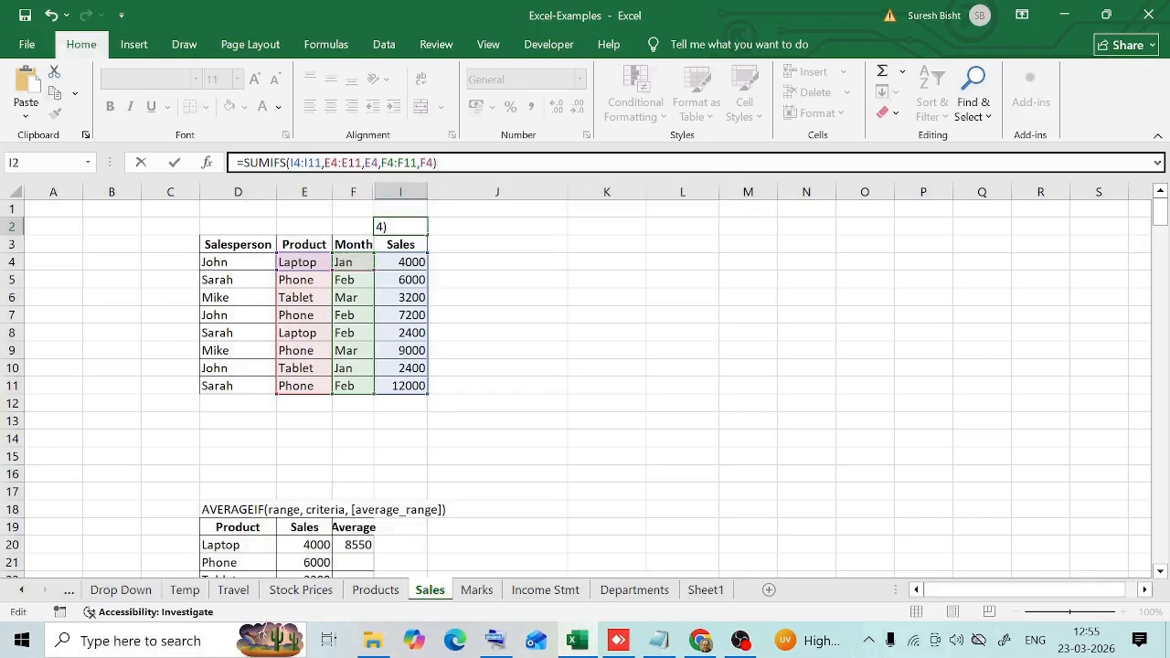
{"action": "key", "text": "Return"}
{"action": "left_click", "coordinate": [409, 226]}
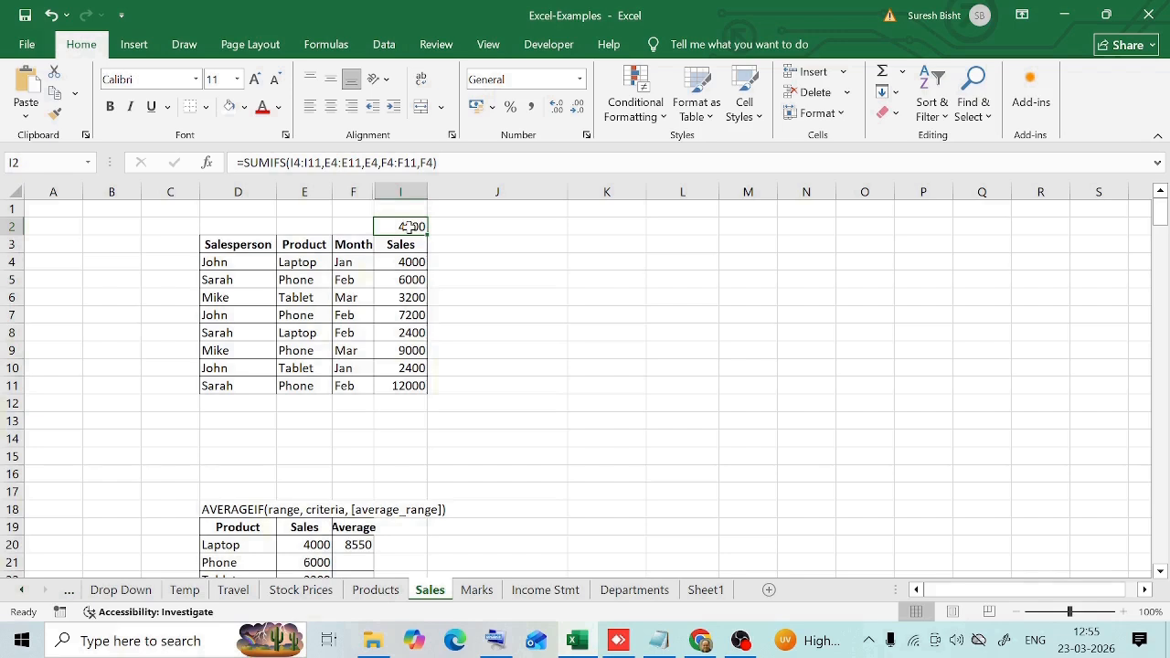
Enter the threshold value 8000 in cell E2, above the Product header.
{"action": "left_click", "coordinate": [304, 226]}
{"action": "type", "text": "8000"}
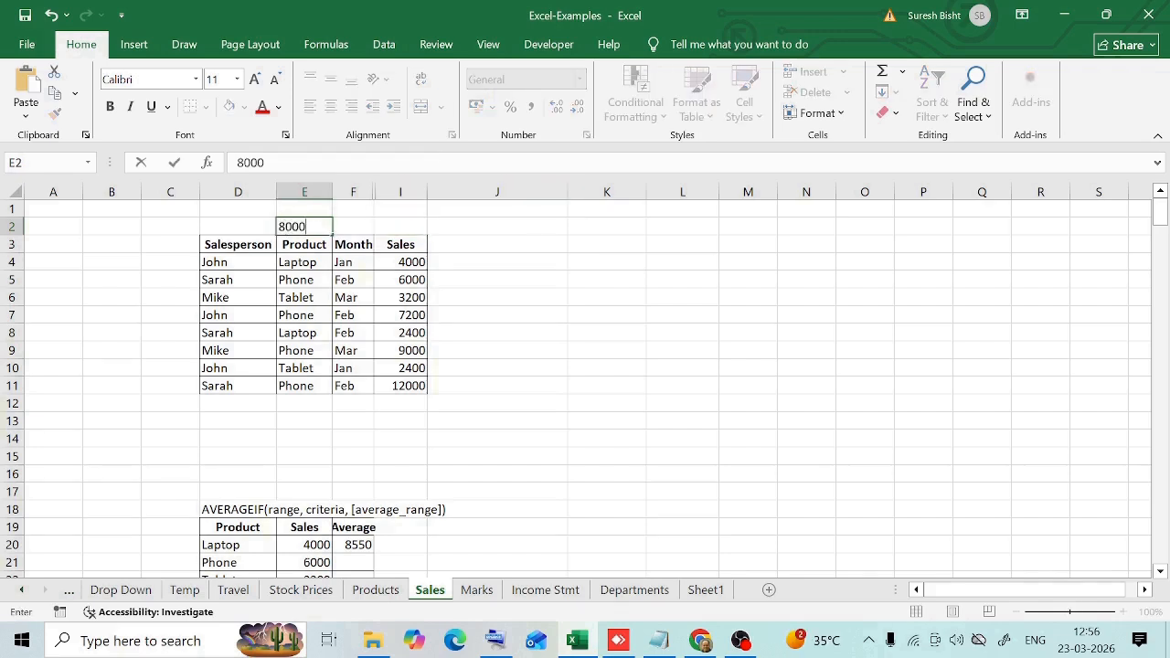
{"action": "key", "text": "Return"}
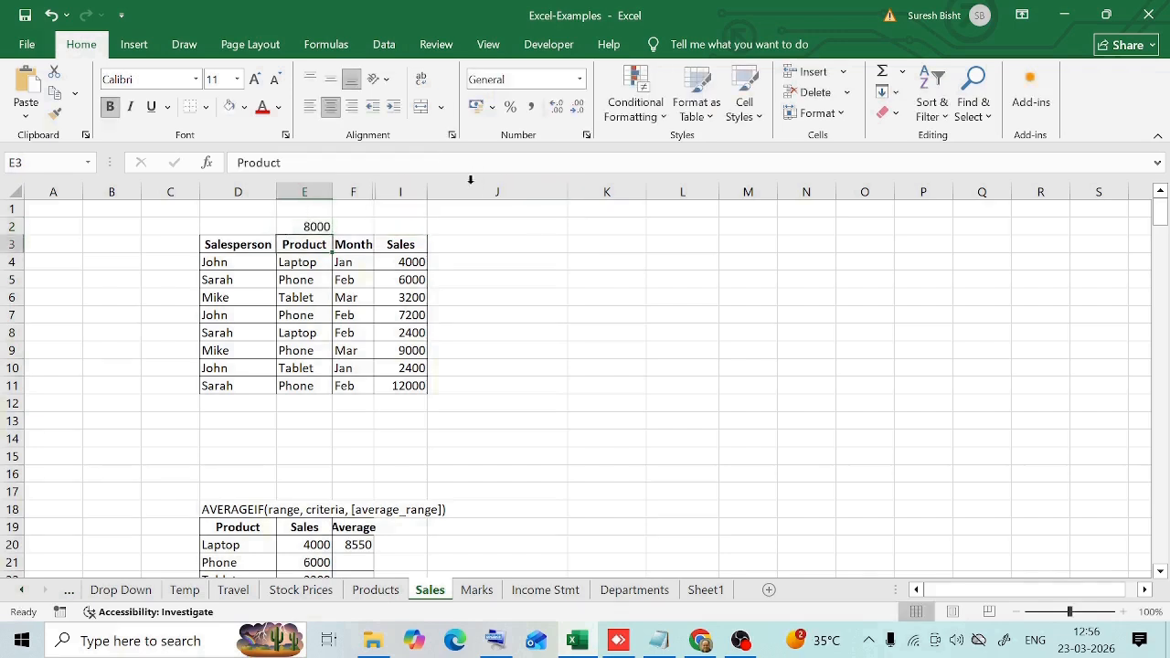
Start a new SUMIFS formula in I2 with I4:I11 as both the sum range and the first criteria range.
{"action": "left_click", "coordinate": [405, 227]}
{"action": "type", "text": "=SUMIFS("}
{"action": "left_click_drag", "start_coordinate": [405, 262], "coordinate": [416, 388]}
{"action": "type", "text": ","}
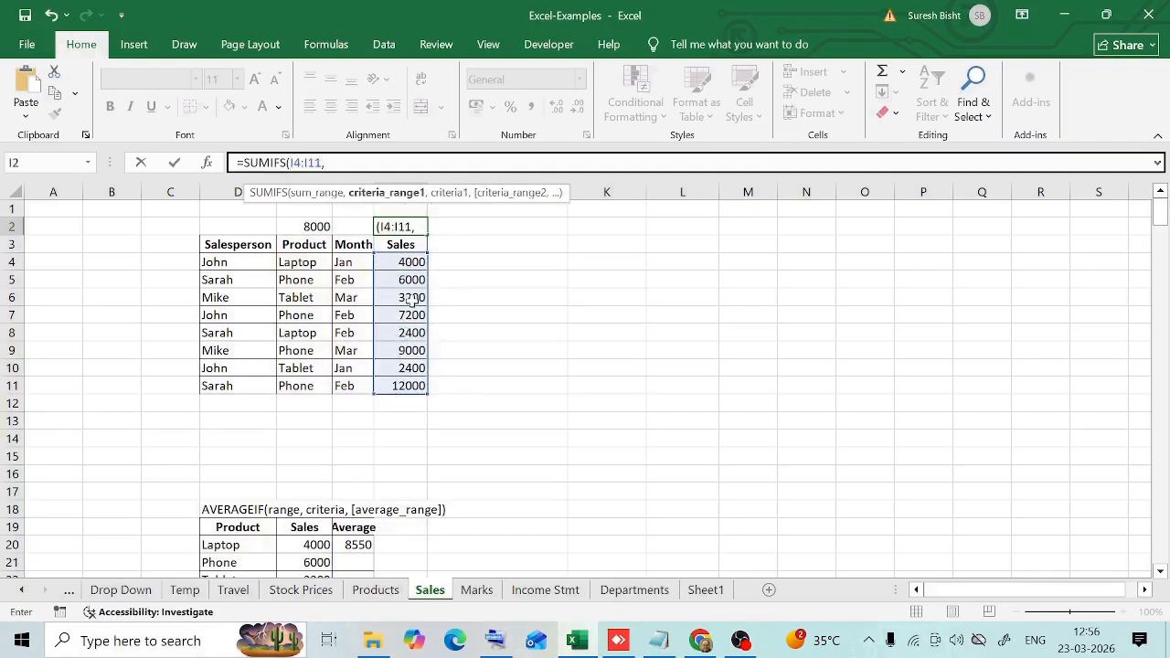
{"action": "left_click_drag", "start_coordinate": [409, 265], "coordinate": [403, 384]}
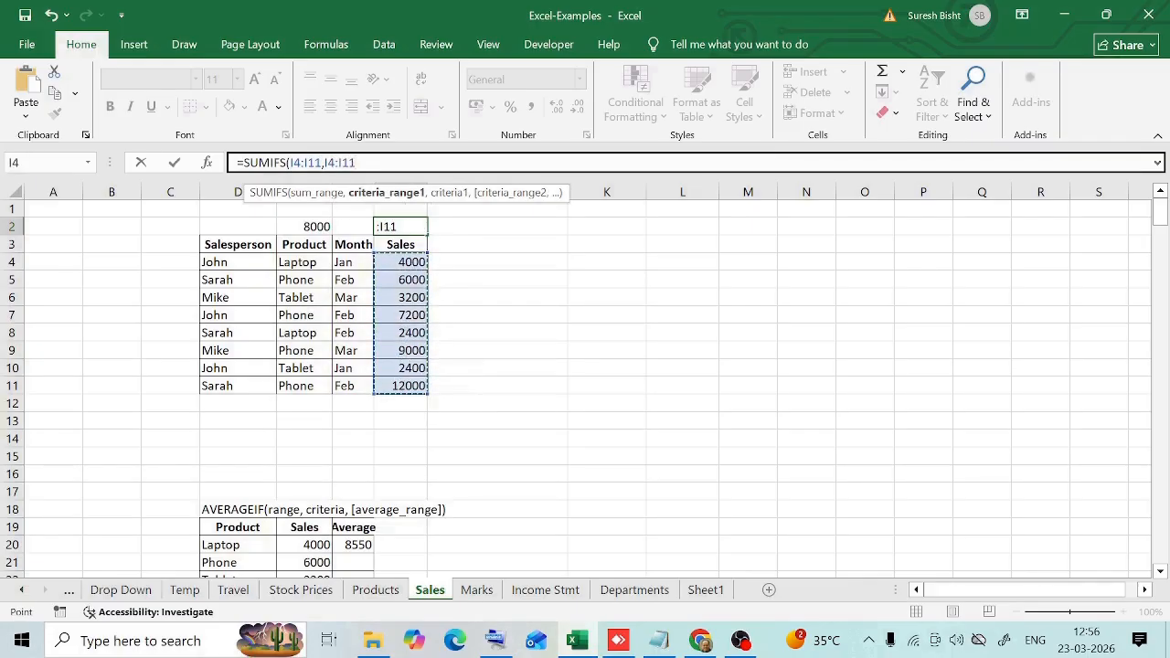
Set the criterion to ">"&E2 and complete the SUMIFS formula in I2.
{"action": "type", "text": ","}
{"action": "type", "text": "\">"}
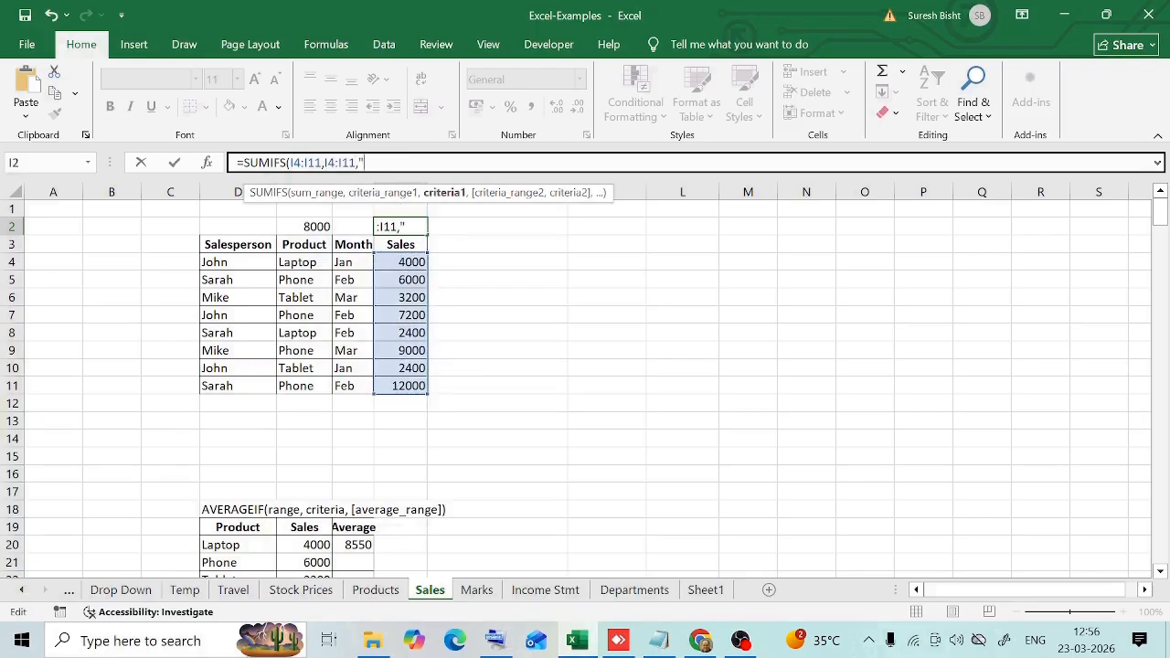
{"action": "type", "text": "\"&"}
{"action": "left_click", "coordinate": [302, 226]}
{"action": "type", "text": ")"}
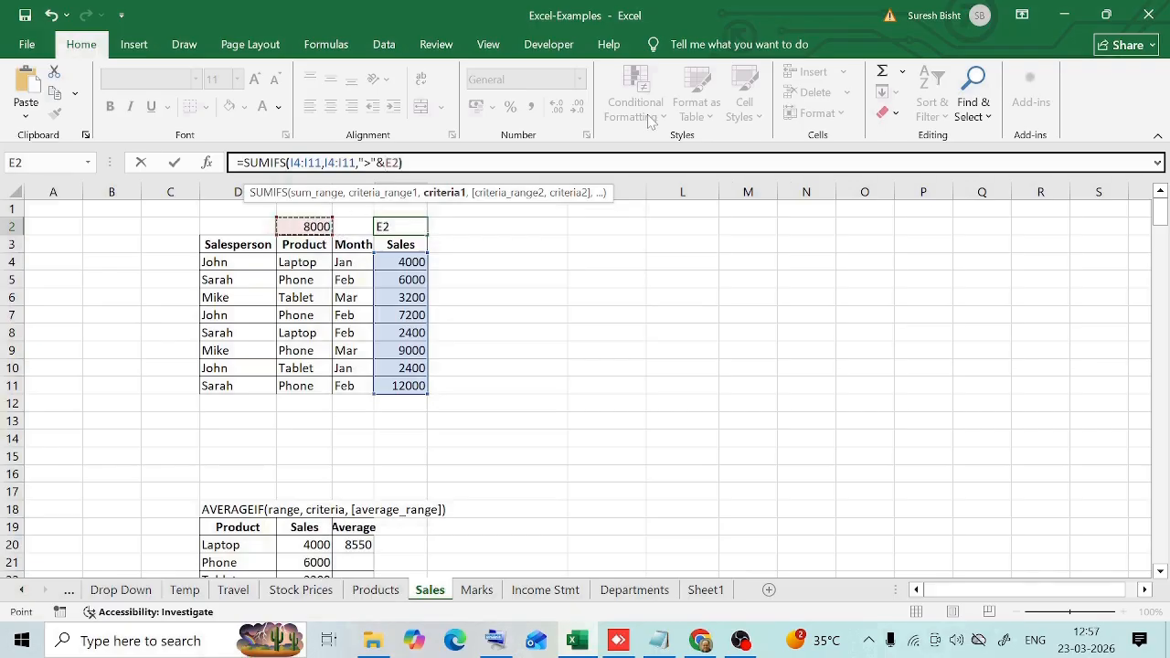
{"action": "key", "text": "Return"}
{"action": "key", "text": "Up"}
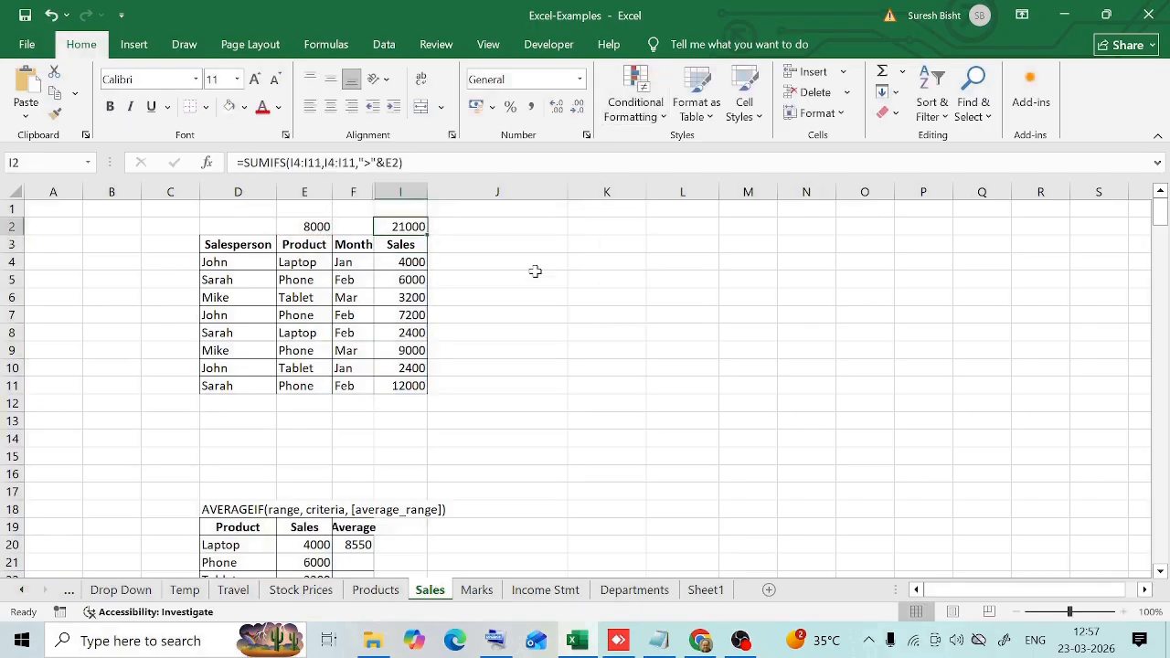
Check the sum range and the "Laptop" criterion in the SUMIFS formula in I2.
{"action": "key", "text": "Left"}
{"action": "key", "text": "Left"}
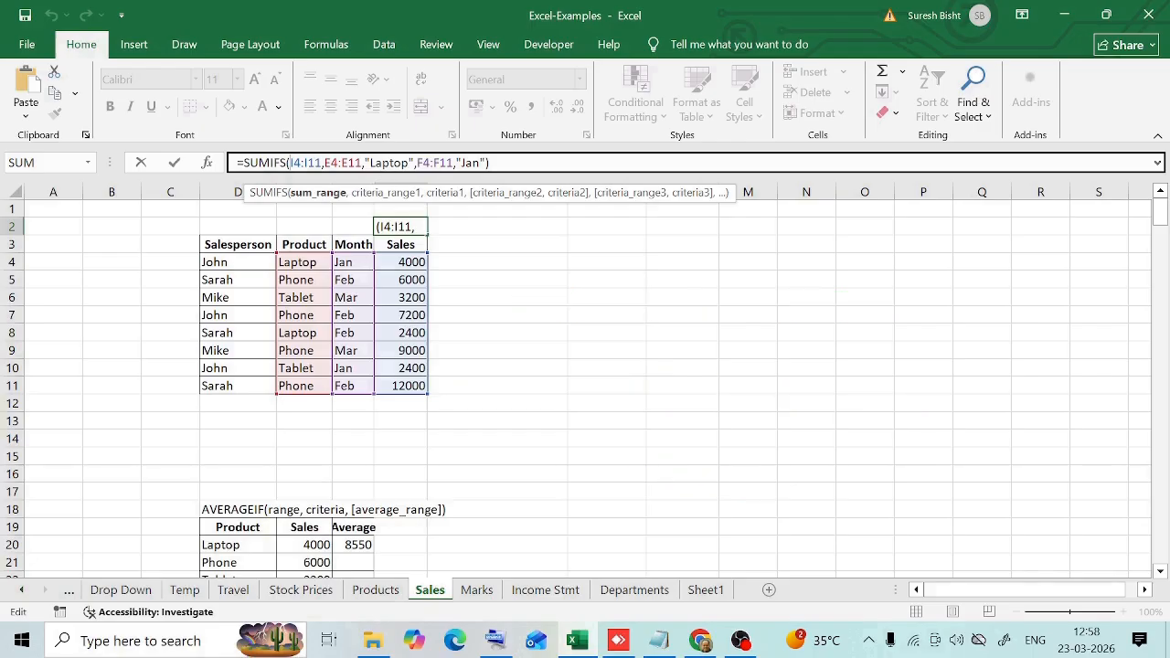
{"action": "left_click", "coordinate": [365, 163]}
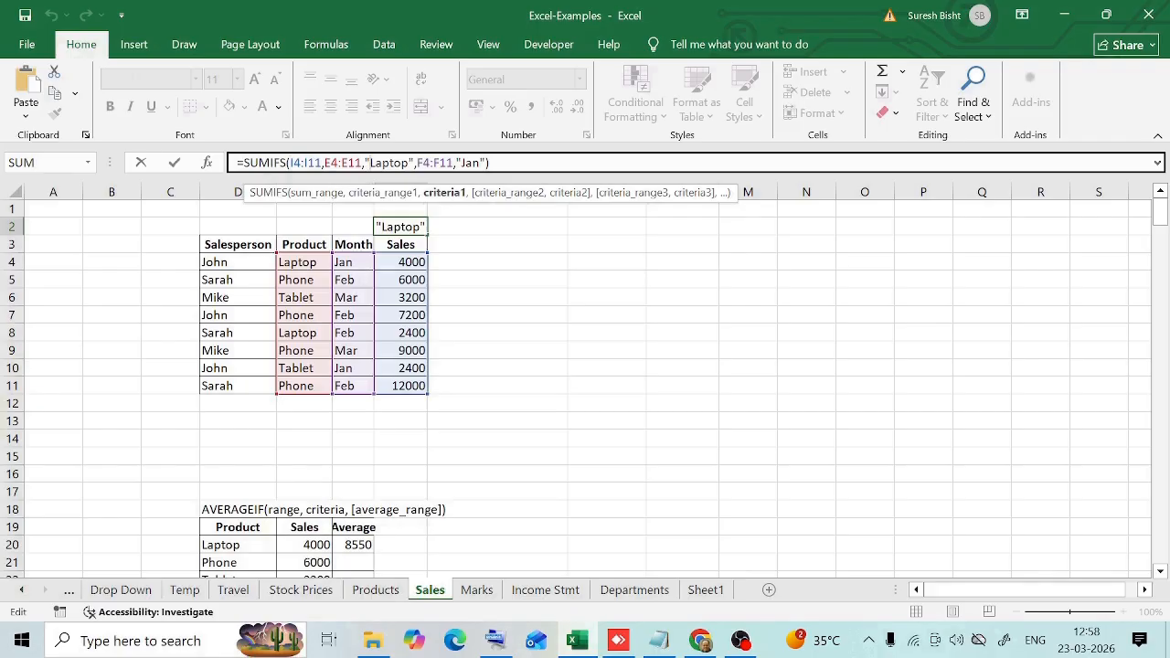
{"action": "key", "text": "ctrl+Return"}
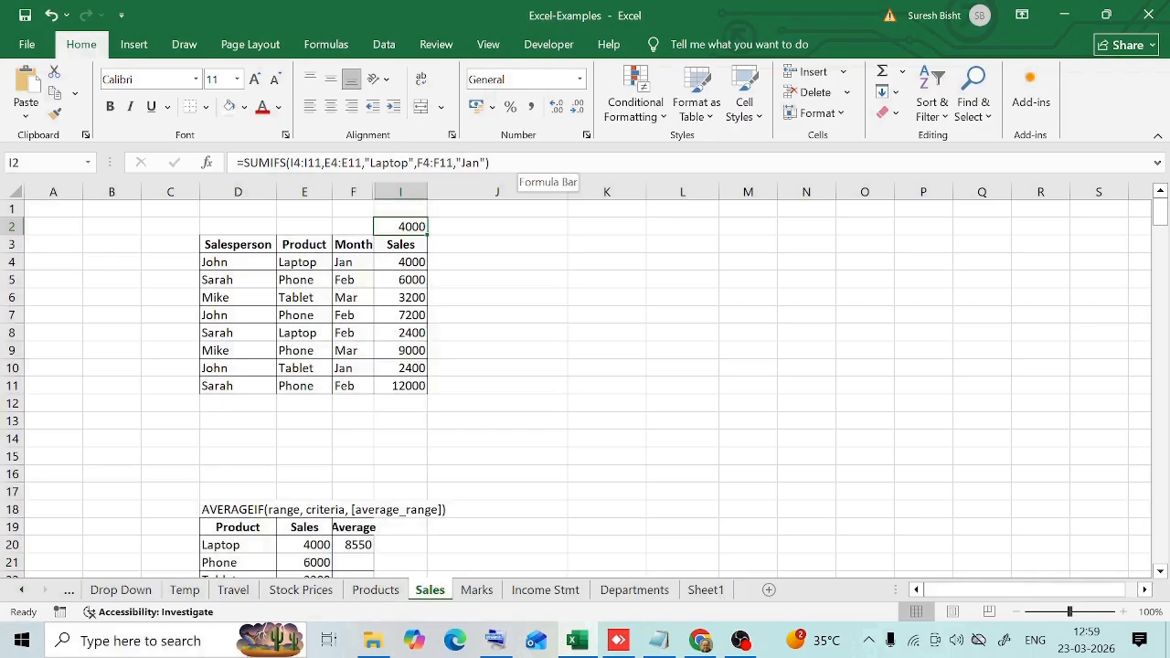
Examine the sum range and both criteria ranges of the SUMIFS formula in I2, then leave the formula unchanged.
{"action": "left_click", "coordinate": [298, 163]}
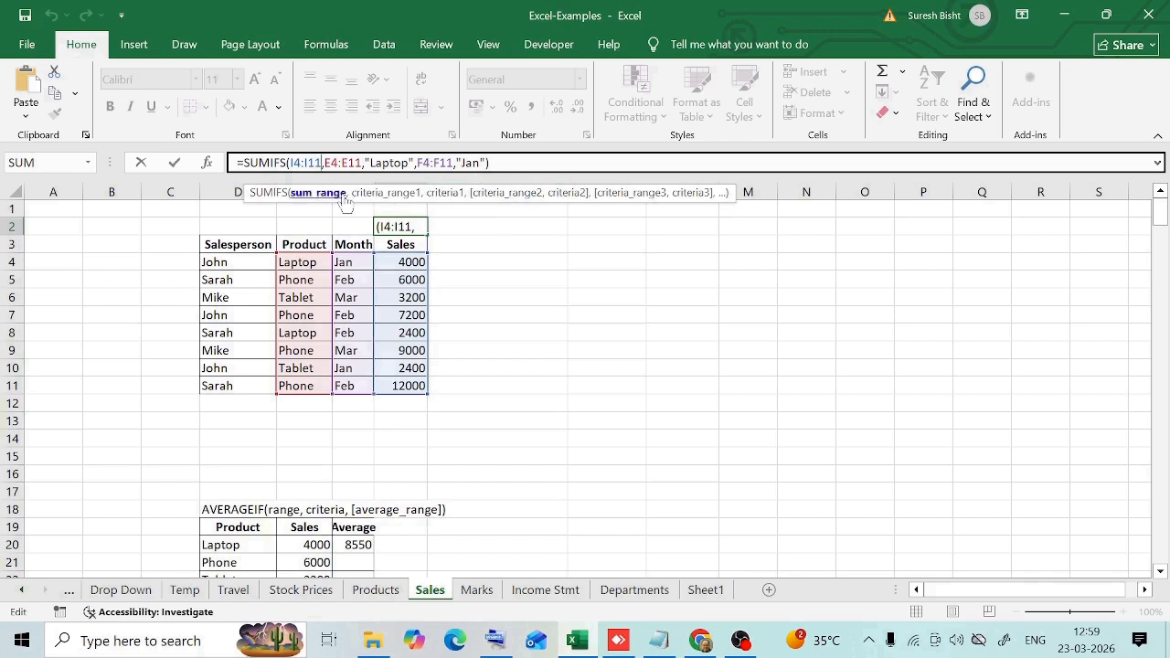
{"action": "left_click", "coordinate": [293, 163]}
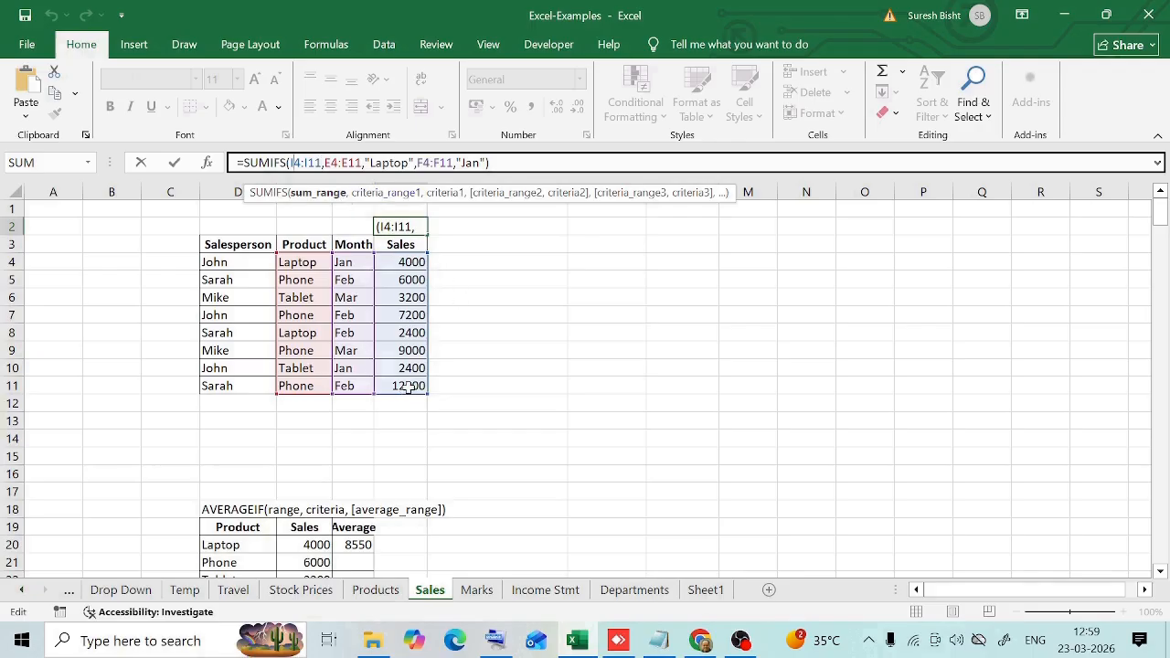
{"action": "left_click_drag", "start_coordinate": [326, 163], "coordinate": [363, 165]}
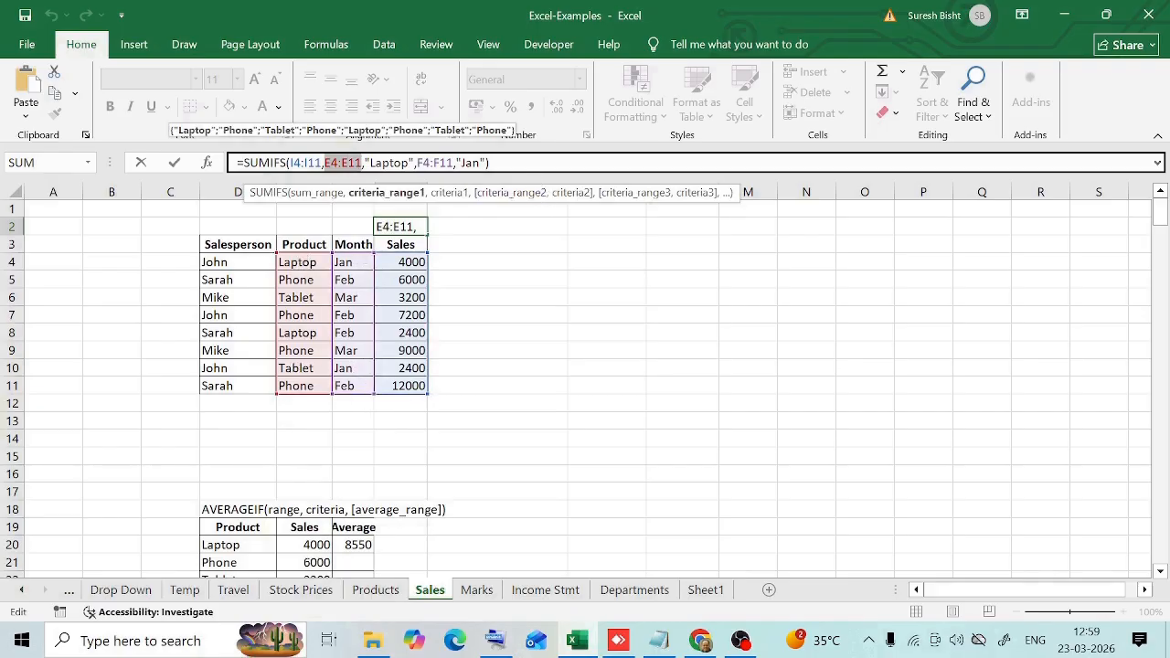
{"action": "left_click", "coordinate": [292, 163]}
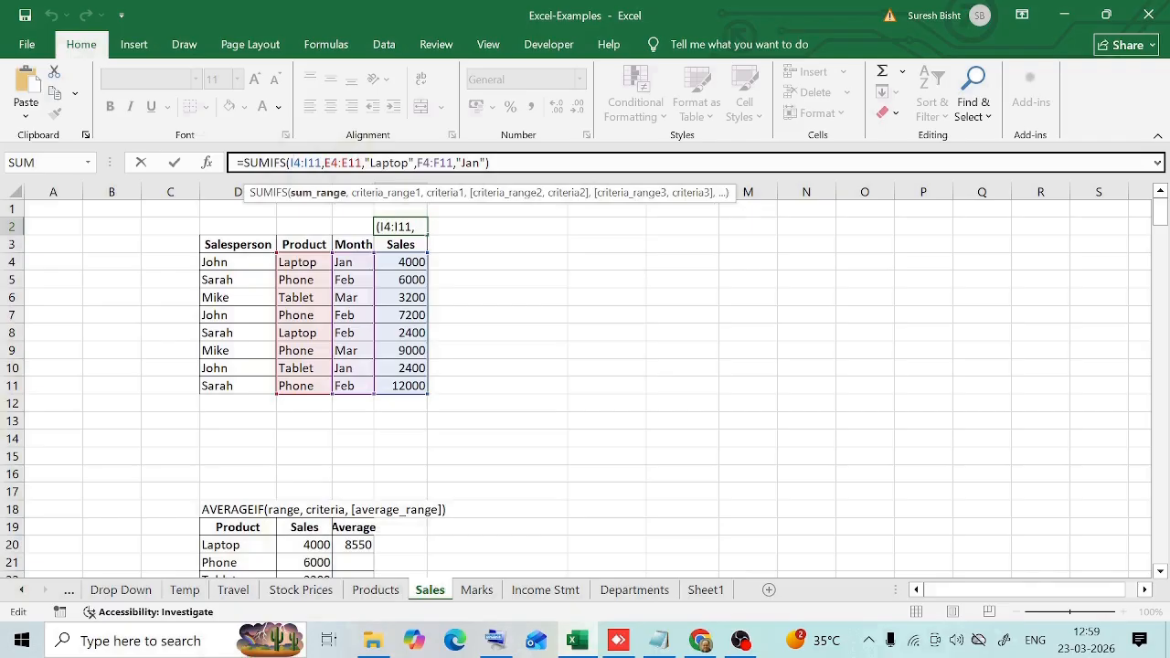
{"action": "left_click", "coordinate": [356, 163]}
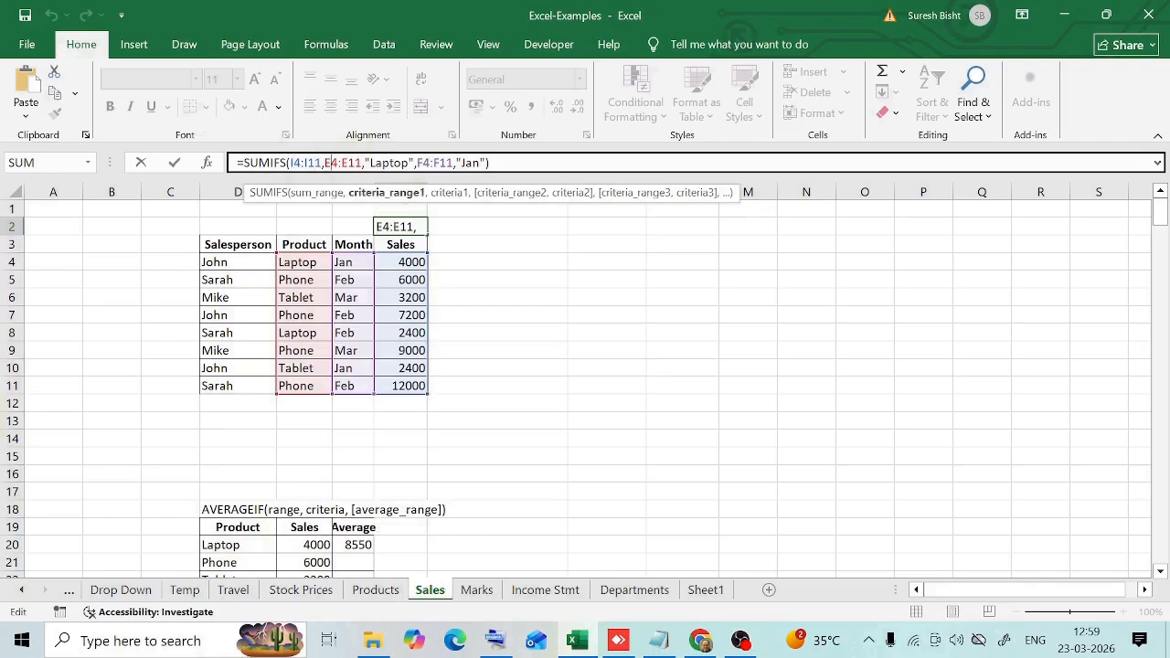
{"action": "left_click", "coordinate": [432, 163]}
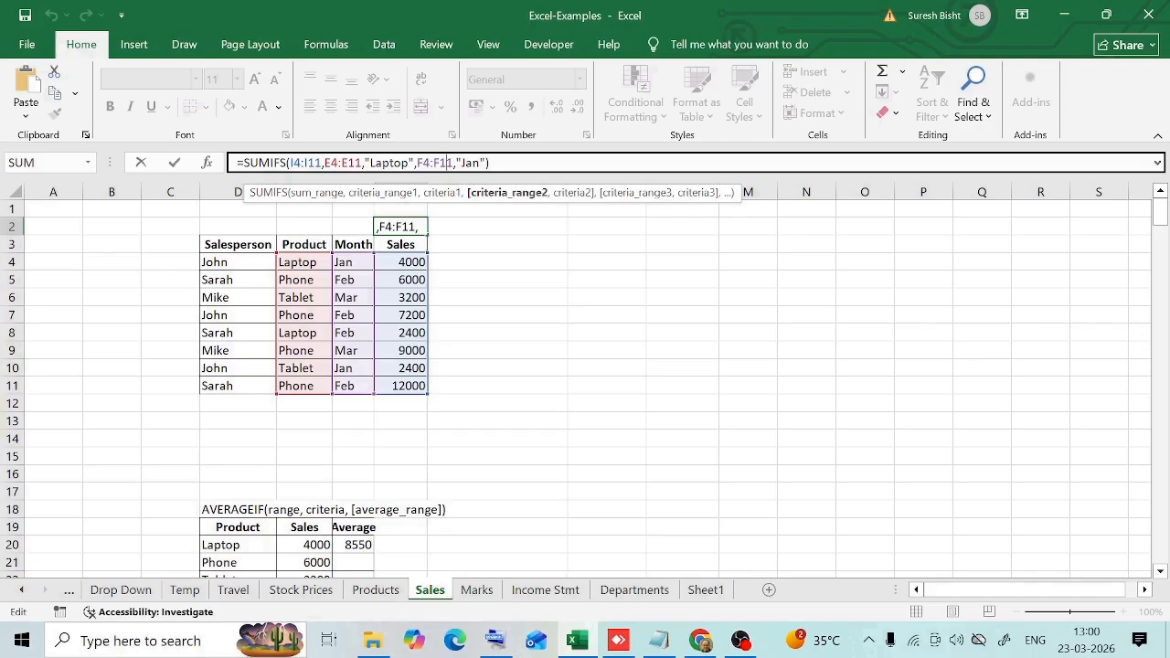
{"action": "left_click", "coordinate": [397, 403]}
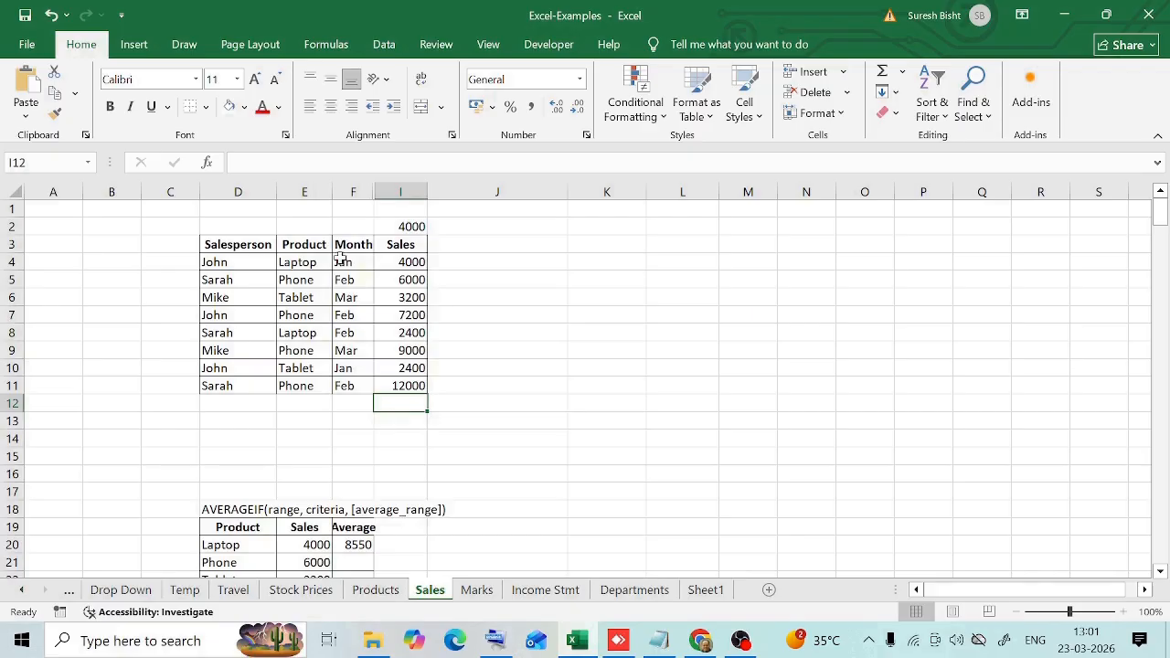
Point out the Product and Month headers of the sales table as the criteria columns.
{"action": "left_click", "coordinate": [385, 275]}
{"action": "left_click", "coordinate": [287, 244]}
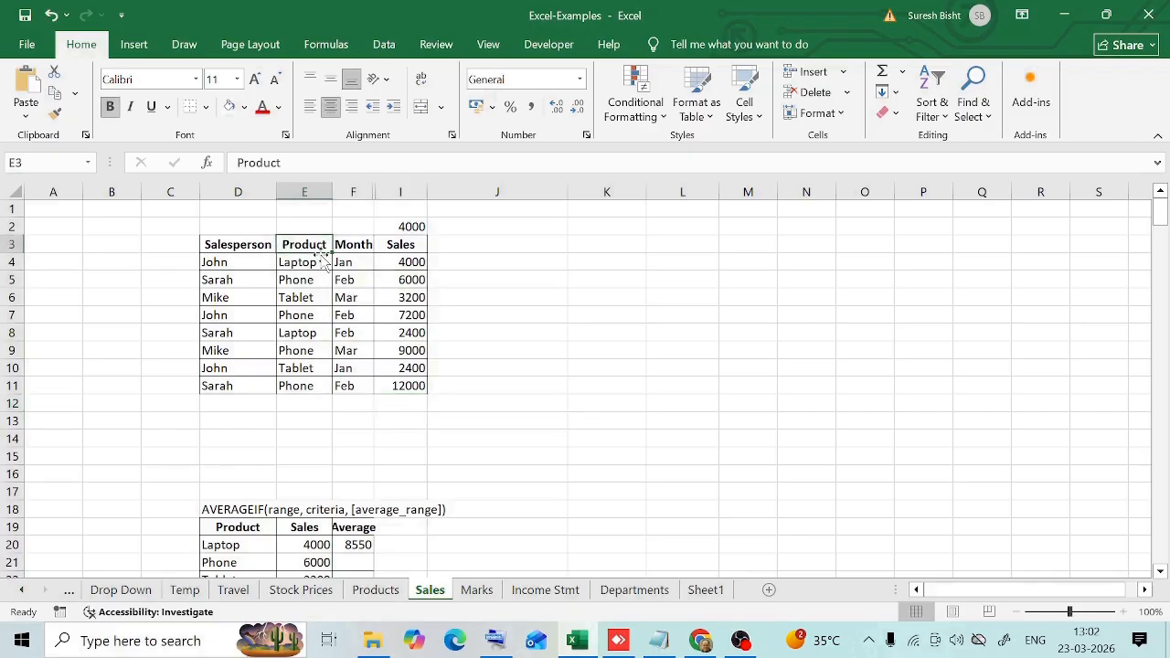
{"action": "left_click", "coordinate": [351, 245]}
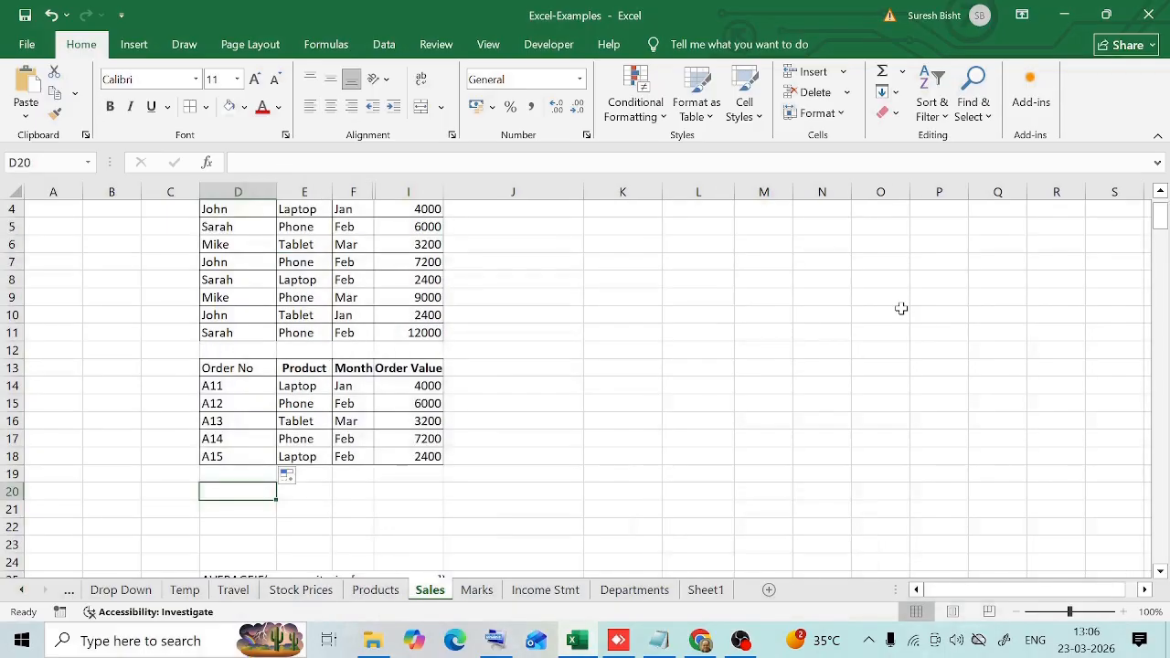
Show the SUMIFS formula in I2 above the sales table, with the order table below it in view.
{"action": "scroll", "coordinate": [901, 308], "scroll_direction": "up", "scroll_amount": 1}
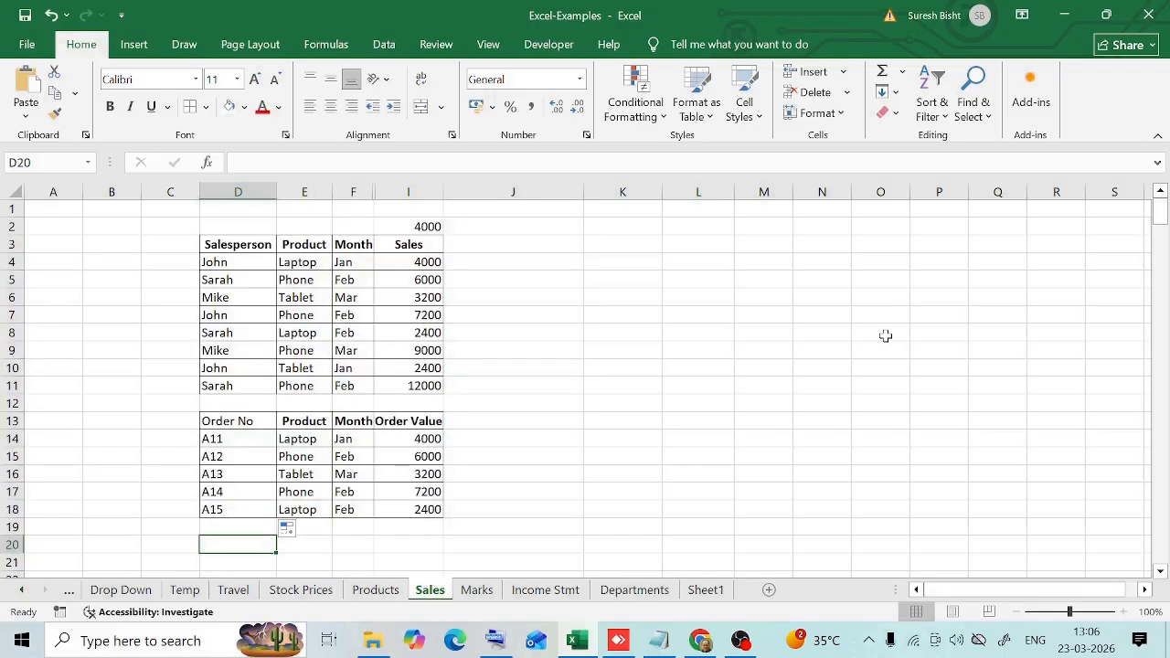
{"action": "middle_click", "coordinate": [886, 336]}
{"action": "left_click", "coordinate": [409, 226]}
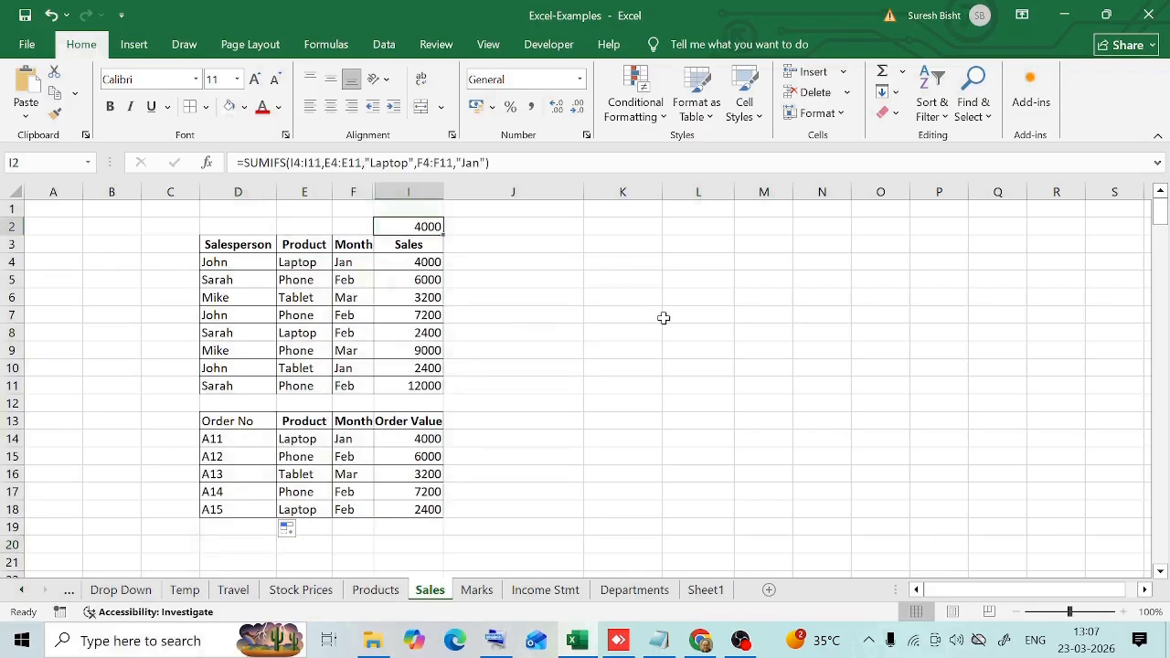